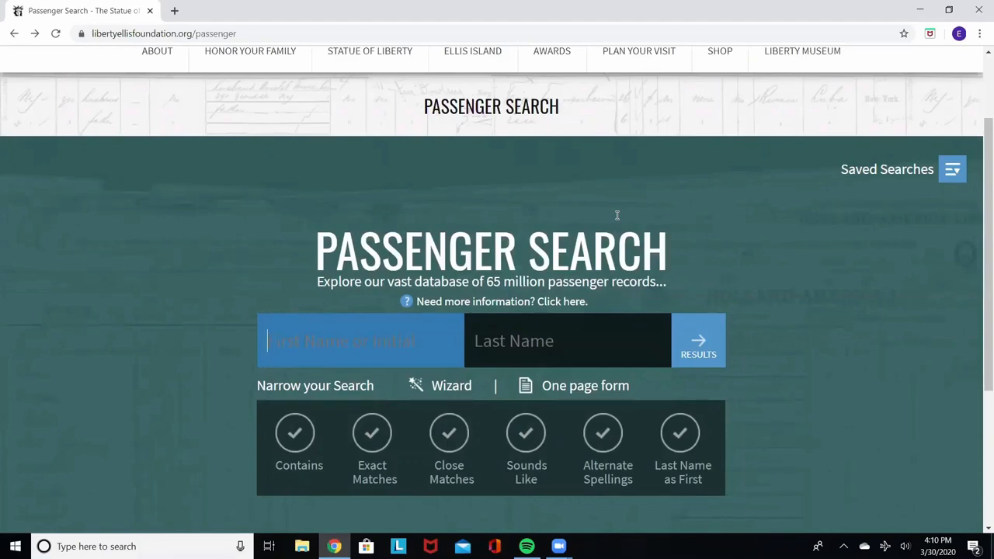
pyautogui.write('gabrielle')
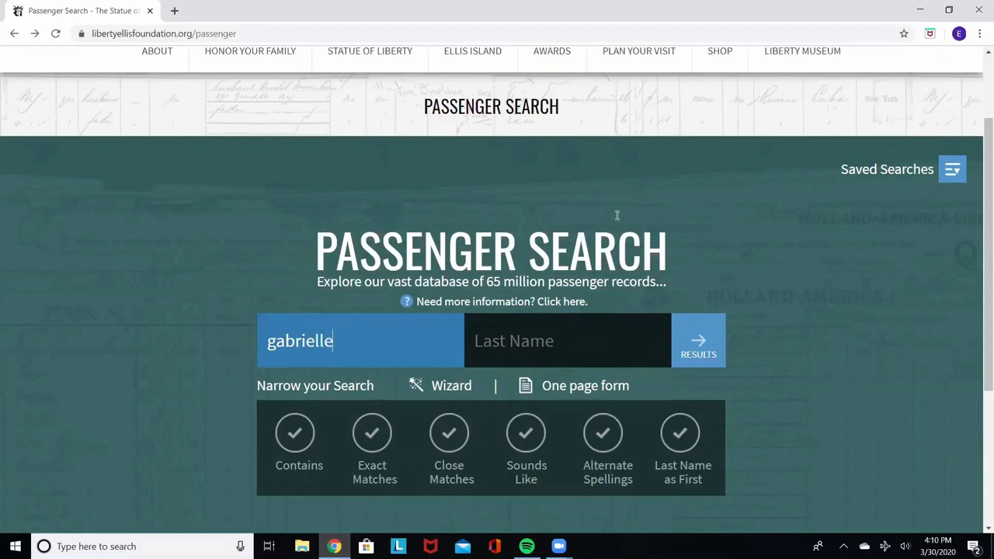
# - Run the passenger search for Gabrielle Chanel, returning the 1951 Liberte and 1931 Europa arrivals
pyautogui.press('Tab')
pyautogui.write('chanel')
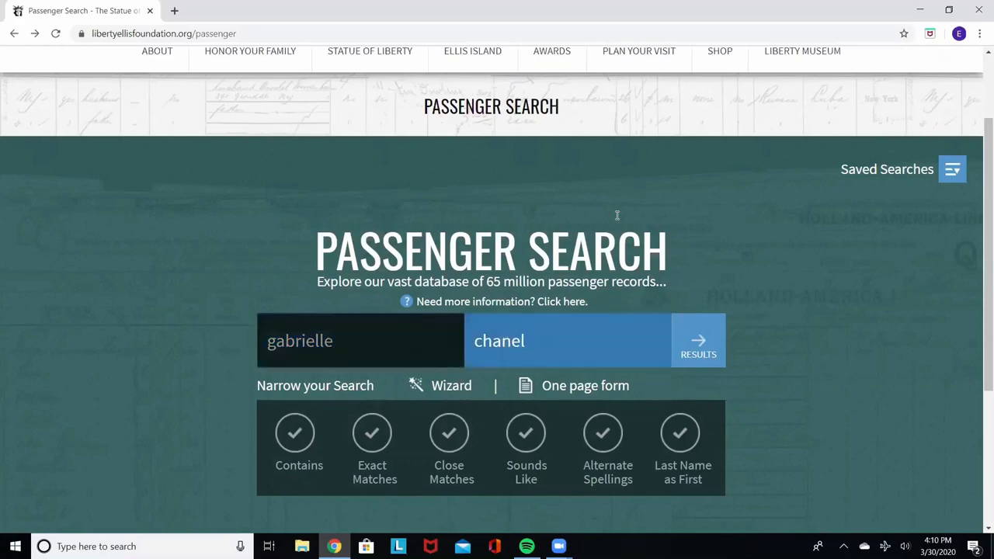
pyautogui.click(701, 339)
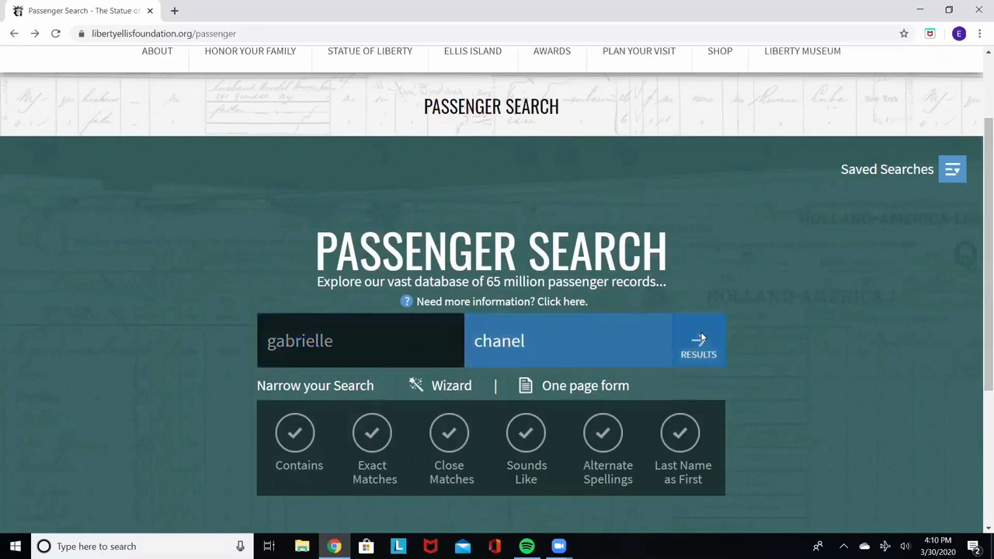
pyautogui.scroll(-2, 702, 337)
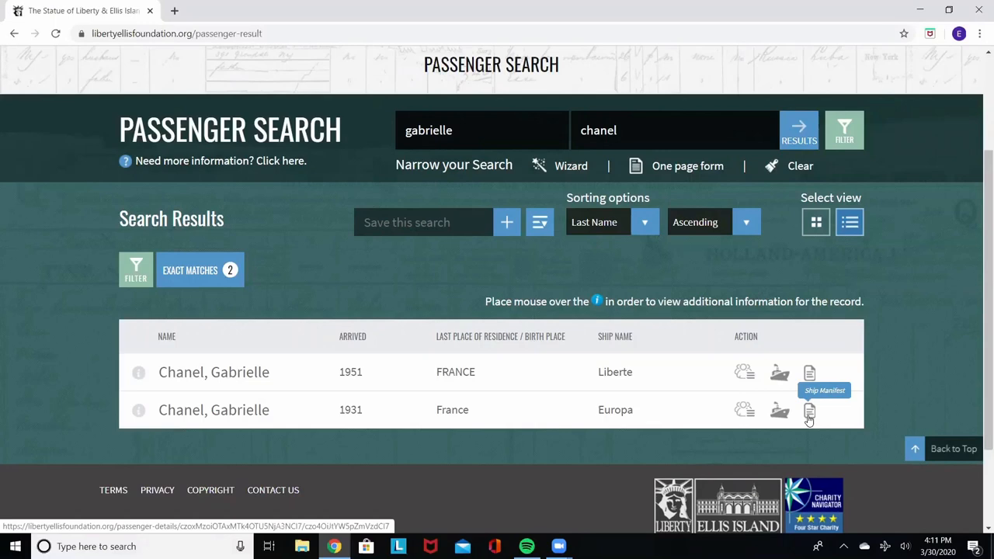
# - Open the ship manifest for Chanel's 1931 Europa record, showing image 00028
pyautogui.click(810, 413)
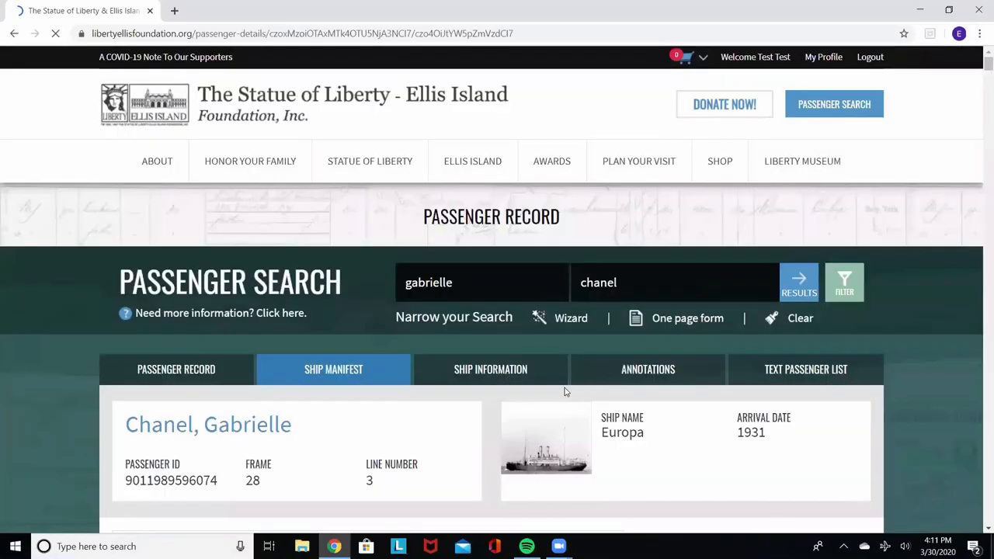
pyautogui.scroll(-3, 565, 388)
pyautogui.scroll(-2, 564, 388)
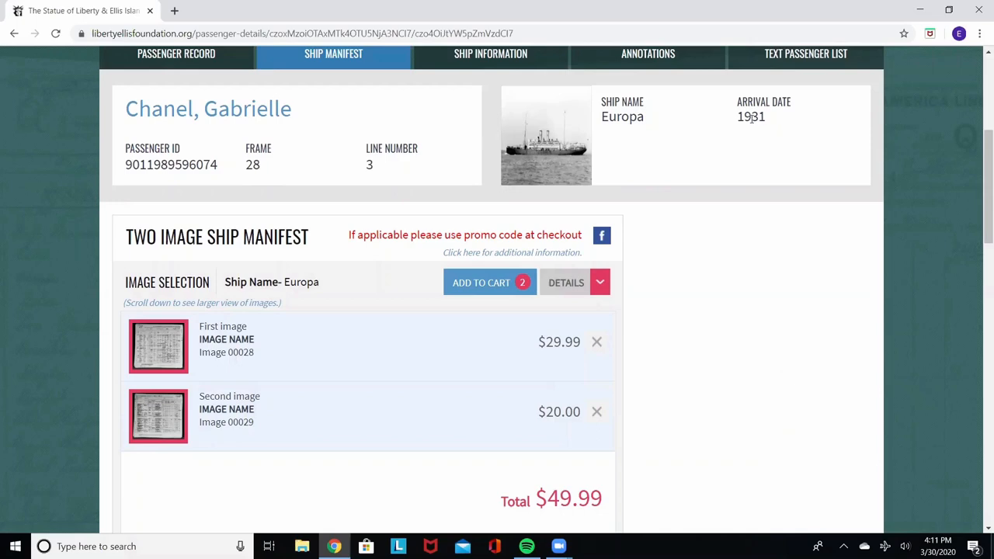
pyautogui.scroll(-3, 476, 174)
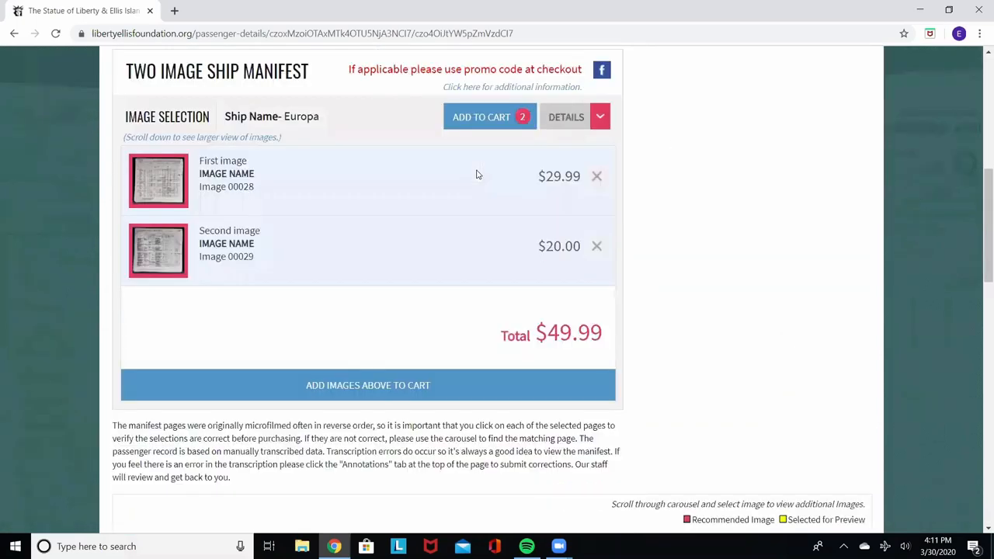
pyautogui.scroll(-4, 477, 174)
pyautogui.scroll(-3, 476, 174)
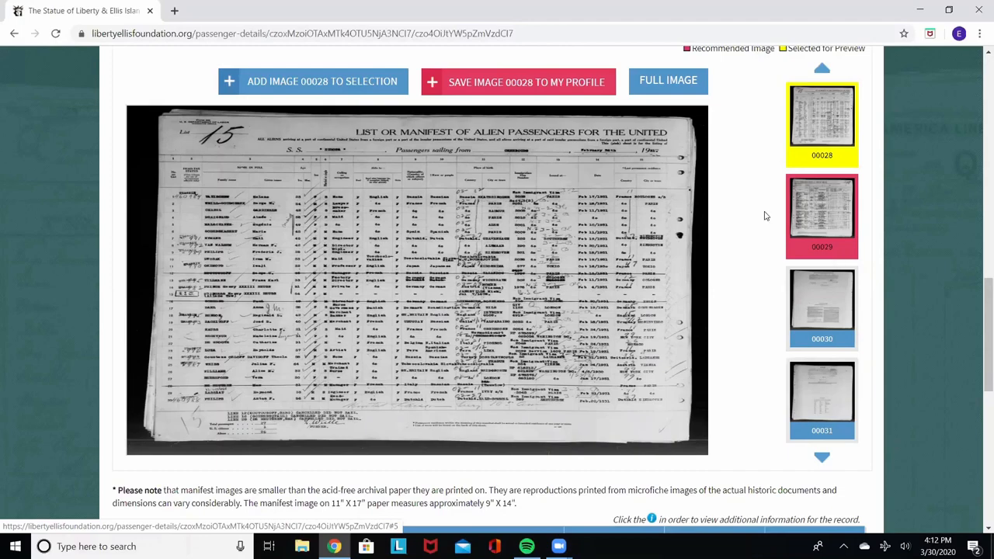
pyautogui.scroll(3, 730, 186)
pyautogui.scroll(3, 730, 186)
pyautogui.scroll(3, 730, 187)
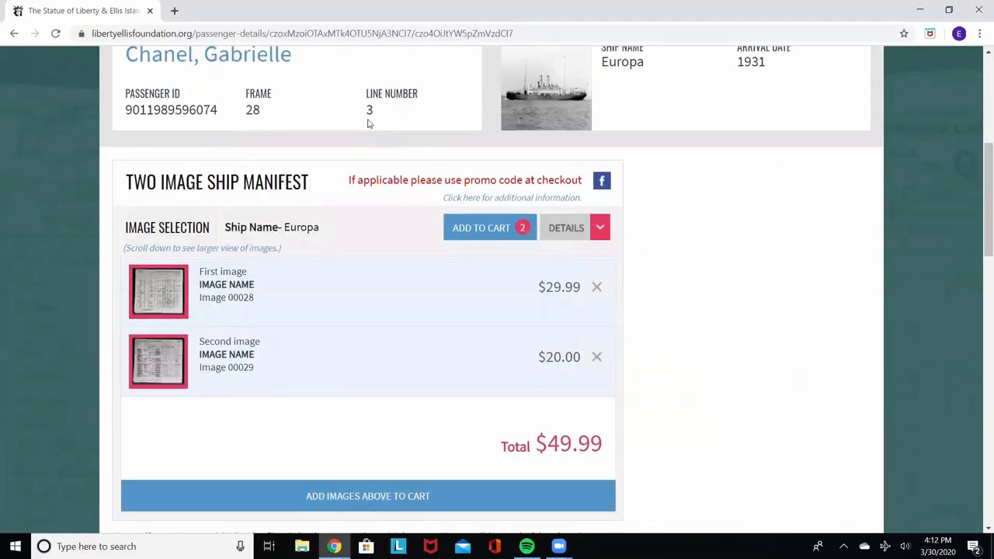
pyautogui.scroll(-4, 369, 123)
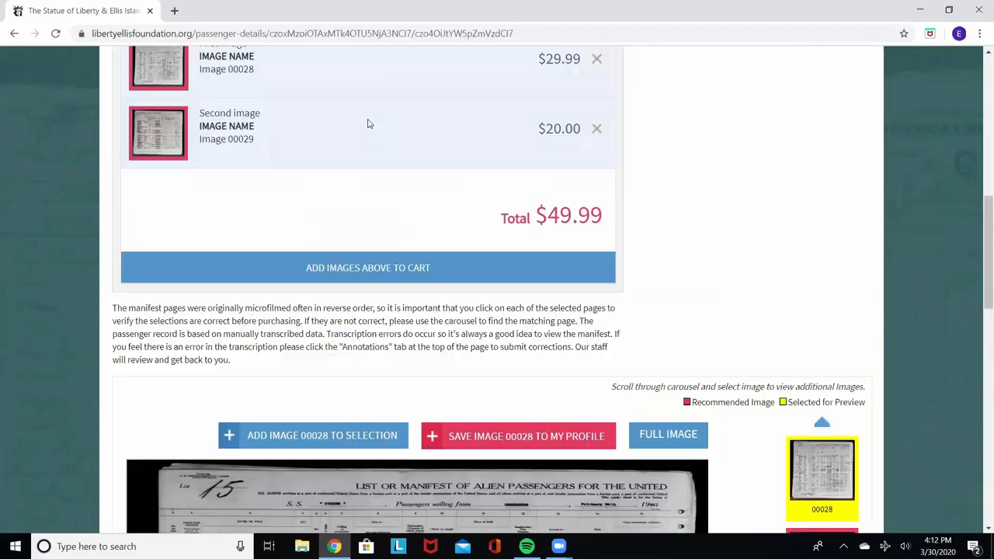
pyautogui.scroll(-3, 369, 122)
pyautogui.scroll(-3, 369, 123)
pyautogui.scroll(4, 216, 190)
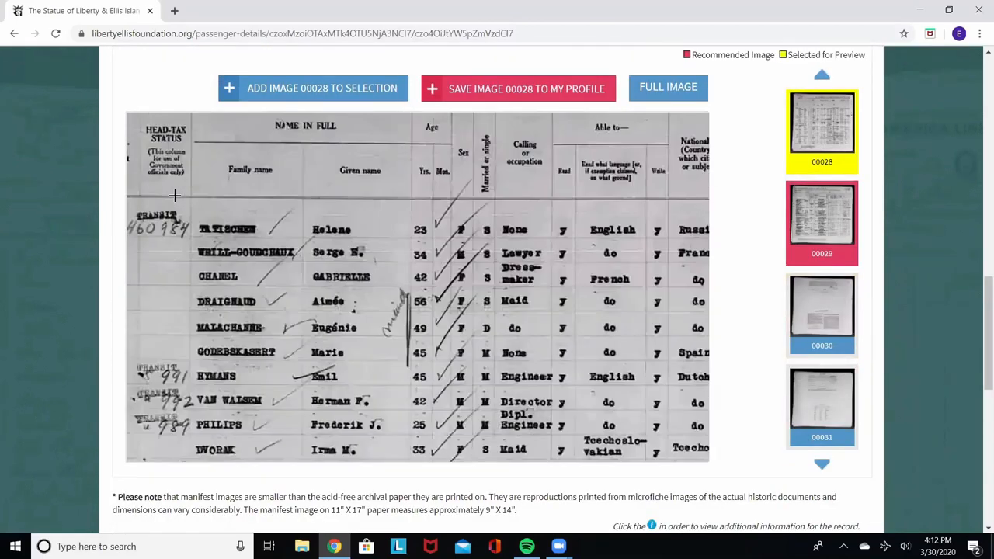
pyautogui.scroll(2, 194, 194)
pyautogui.moveTo(174, 195)
pyautogui.mouseDown()
pyautogui.moveTo(172, 223)
pyautogui.moveTo(162, 219)
pyautogui.mouseUp()
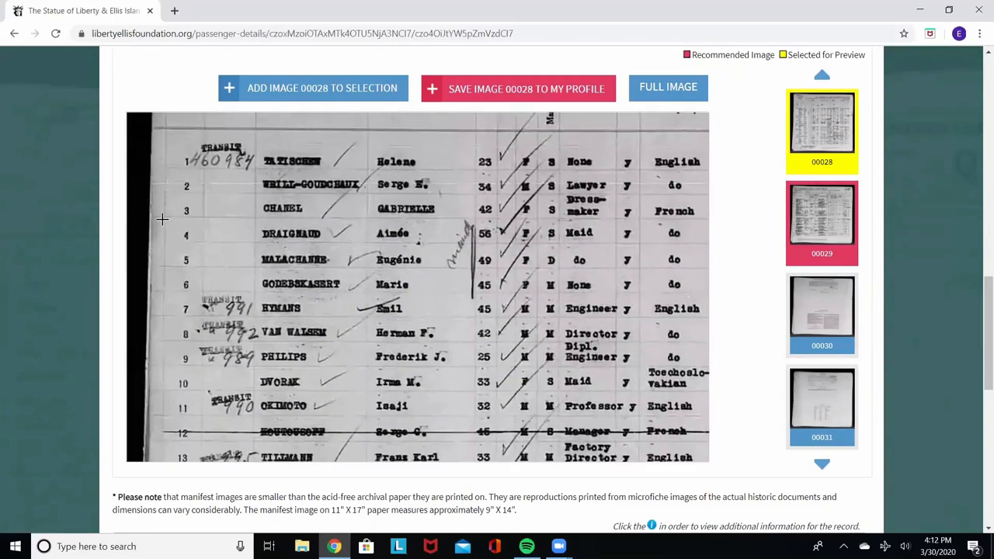
pyautogui.moveTo(162, 219); pyautogui.dragTo(311, 219)
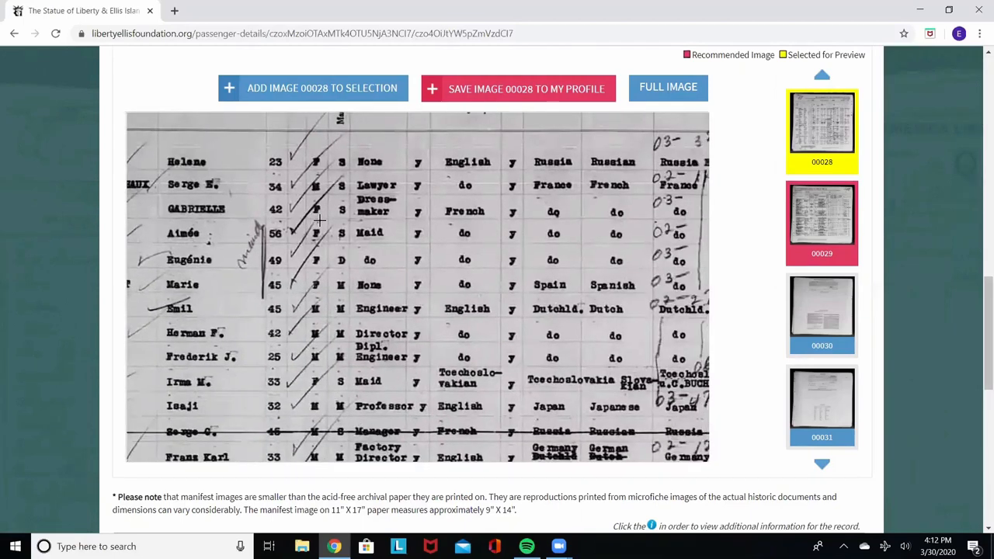
pyautogui.moveTo(327, 222)
pyautogui.mouseDown()
pyautogui.moveTo(445, 213)
pyautogui.moveTo(689, 219)
pyautogui.mouseUp()
# - View manifest page 00029 zoomed in, panning from the passenger lines to its header row
pyautogui.click(822, 227)
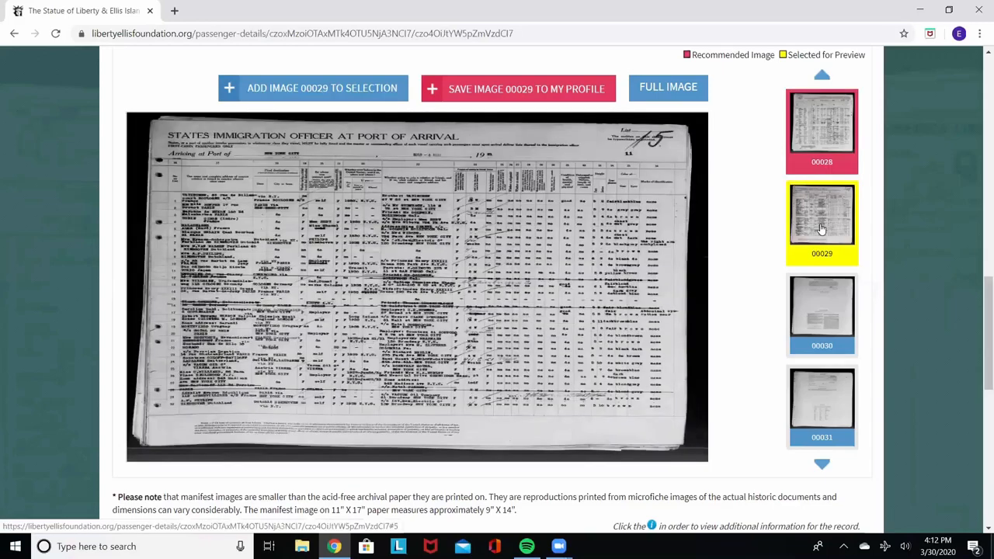
pyautogui.scroll(5, 419, 288)
pyautogui.moveTo(419, 287)
pyautogui.mouseDown()
pyautogui.moveTo(188, 187)
pyautogui.moveTo(167, 216)
pyautogui.mouseUp()
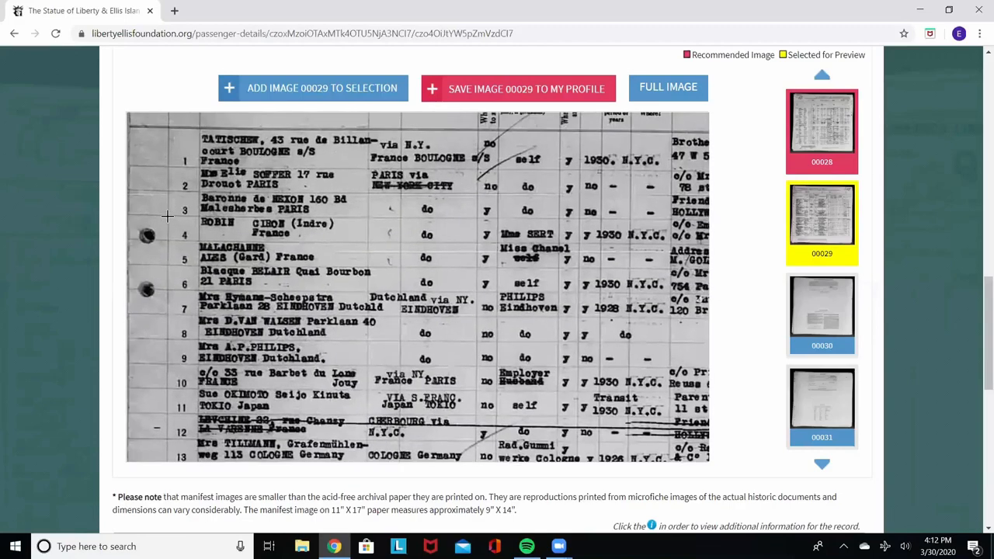
pyautogui.moveTo(169, 212); pyautogui.dragTo(650, 216)
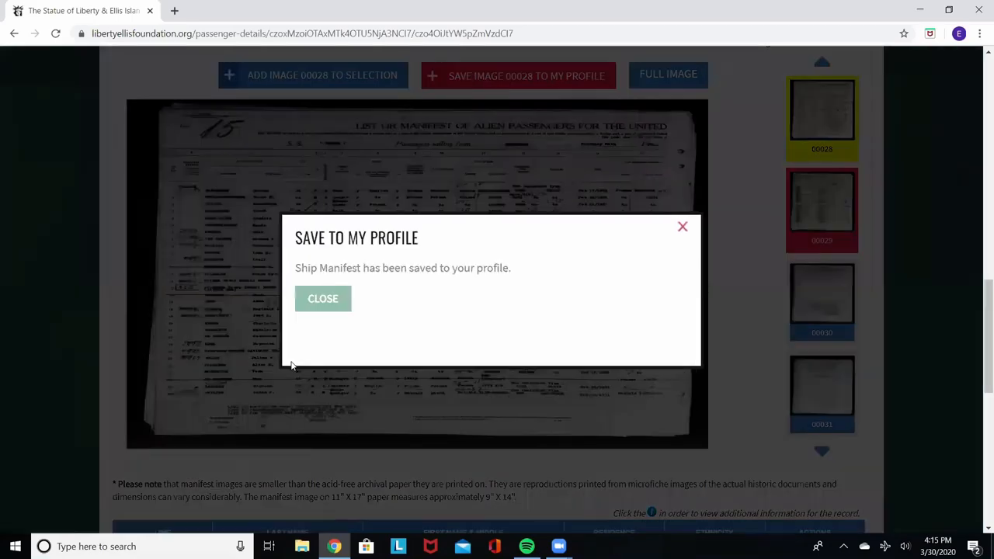
# - Go to My Profile's Passengers, Ships & Manifests section and show the saved Manifest Images
pyautogui.click(324, 300)
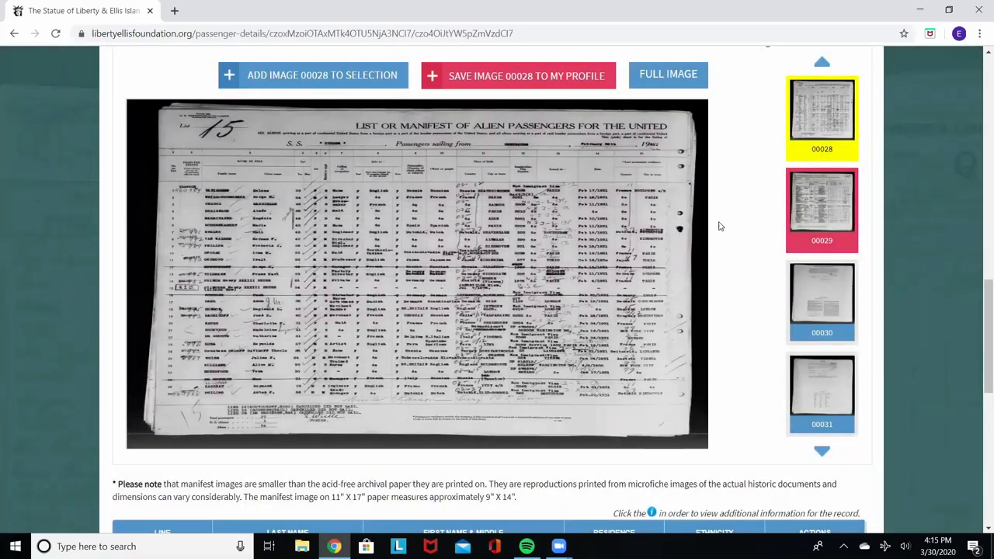
pyautogui.scroll(5, 747, 232)
pyautogui.scroll(5, 747, 232)
pyautogui.scroll(3, 747, 231)
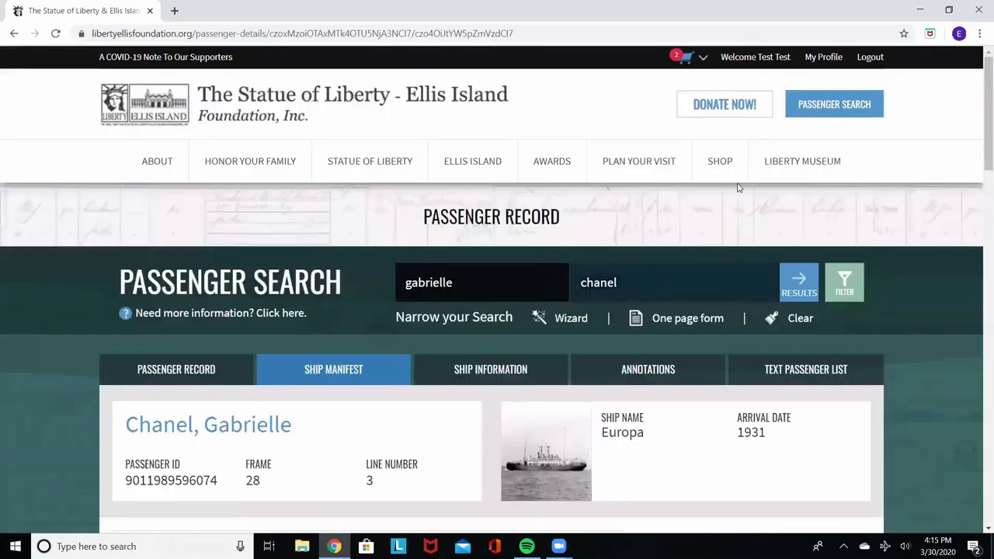
pyautogui.click(823, 57)
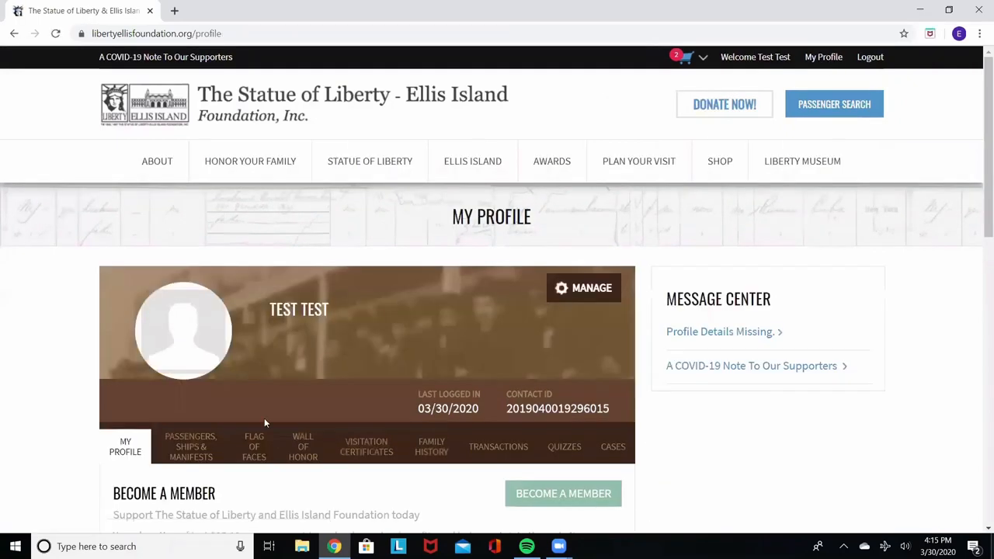
pyautogui.scroll(-1, 264, 423)
pyautogui.click(191, 369)
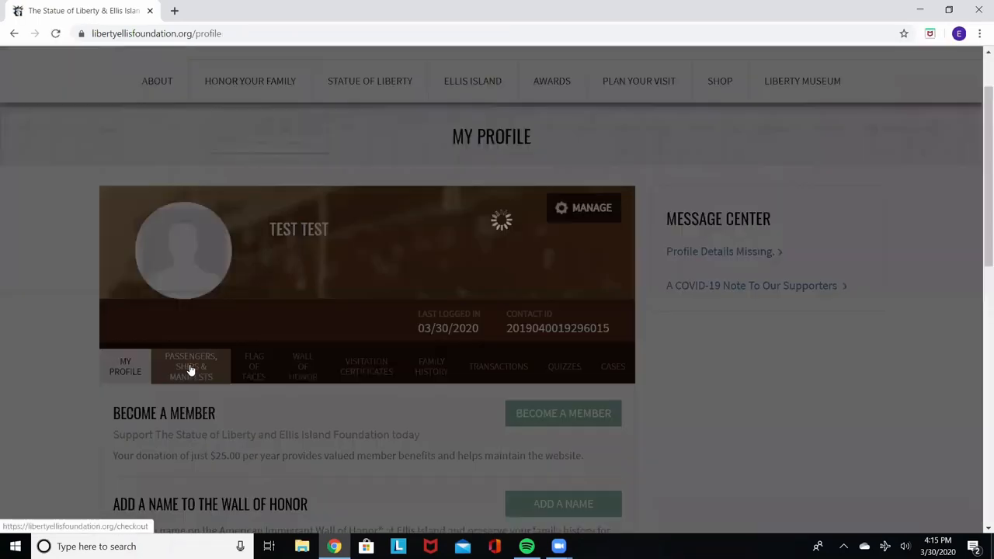
pyautogui.scroll(-3, 190, 370)
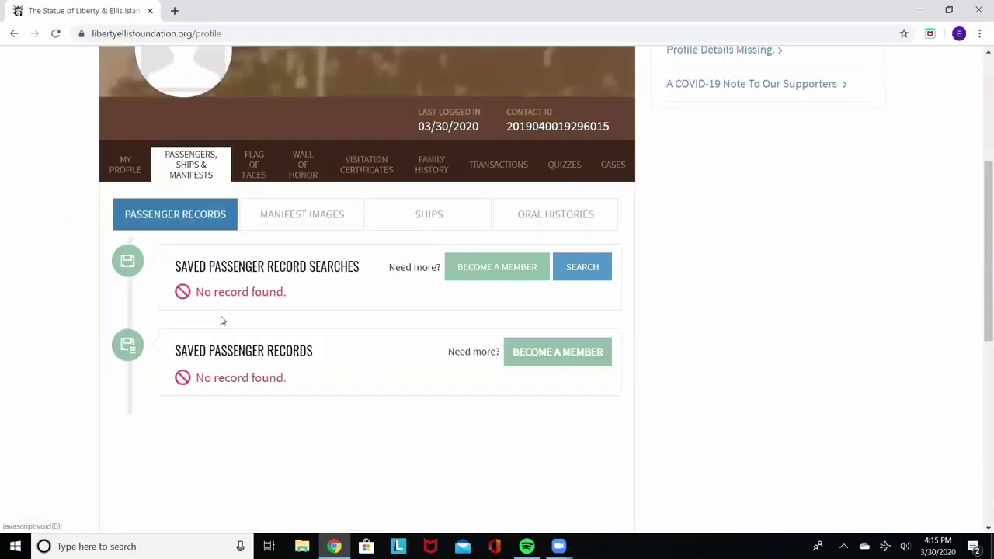
pyautogui.click(306, 223)
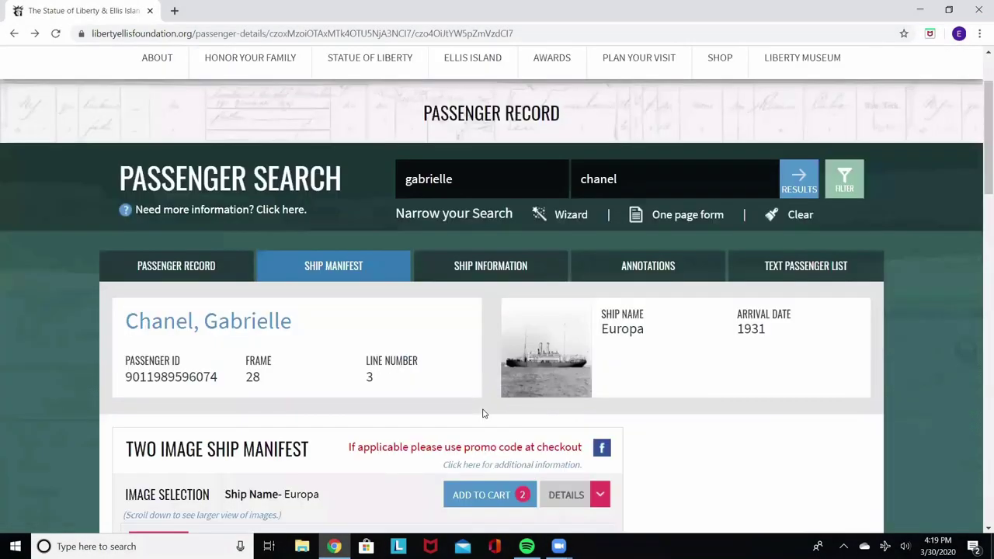
pyautogui.scroll(-2, 482, 414)
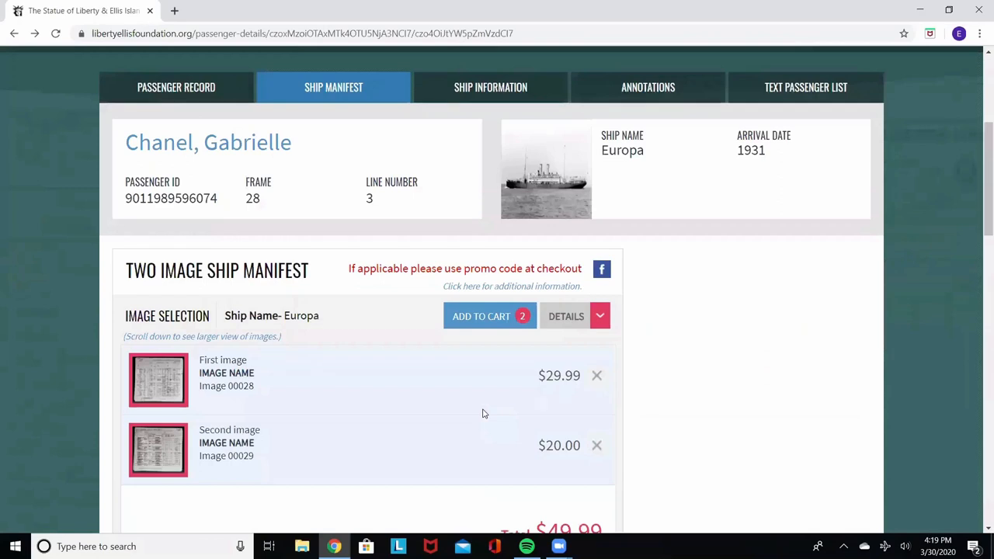
pyautogui.scroll(-1, 482, 413)
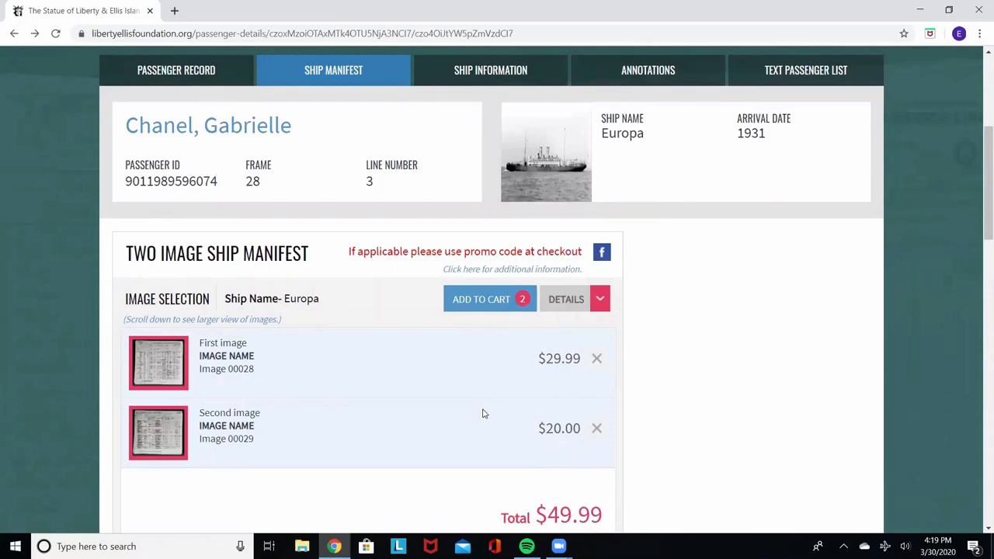
pyautogui.scroll(-1, 482, 413)
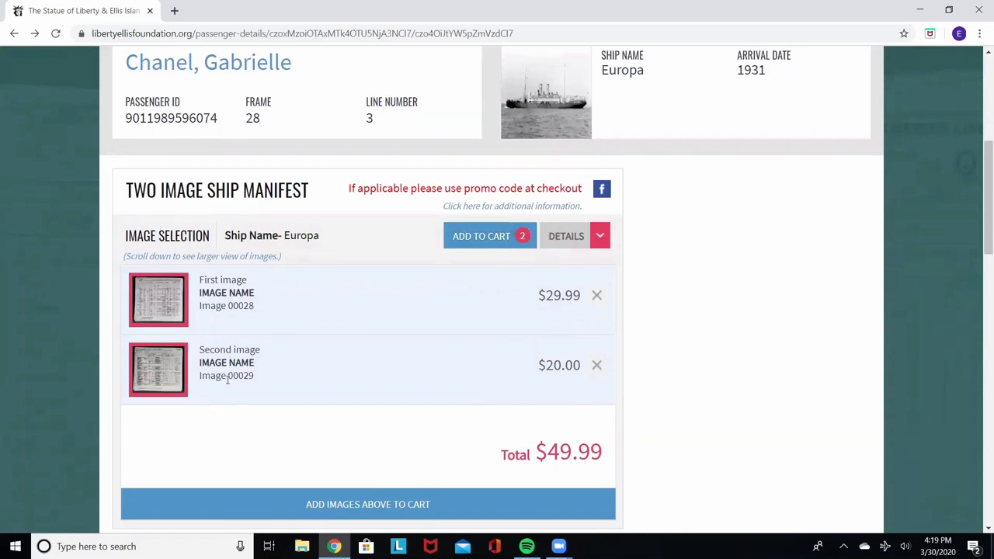
pyautogui.scroll(-3, 519, 349)
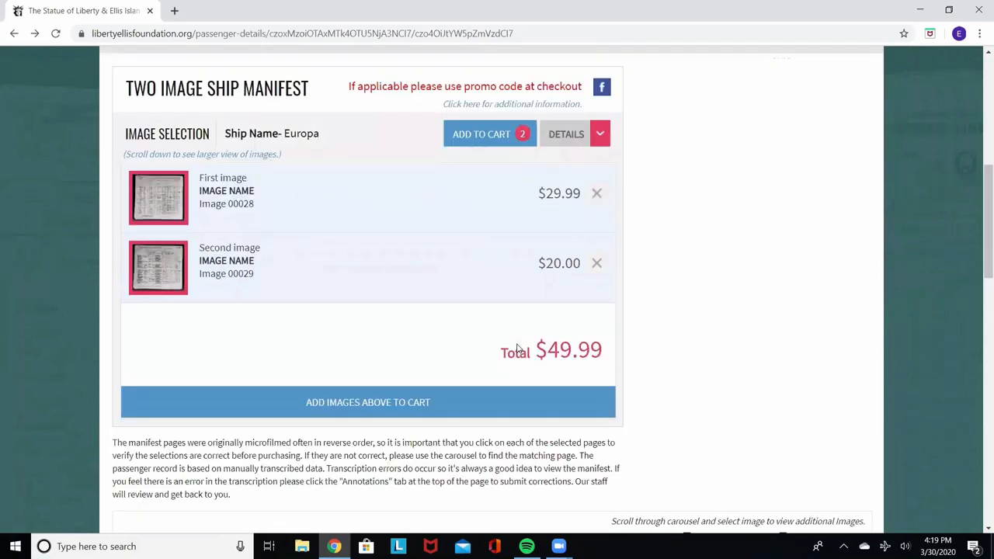
pyautogui.scroll(-3, 518, 349)
pyautogui.scroll(-3, 518, 349)
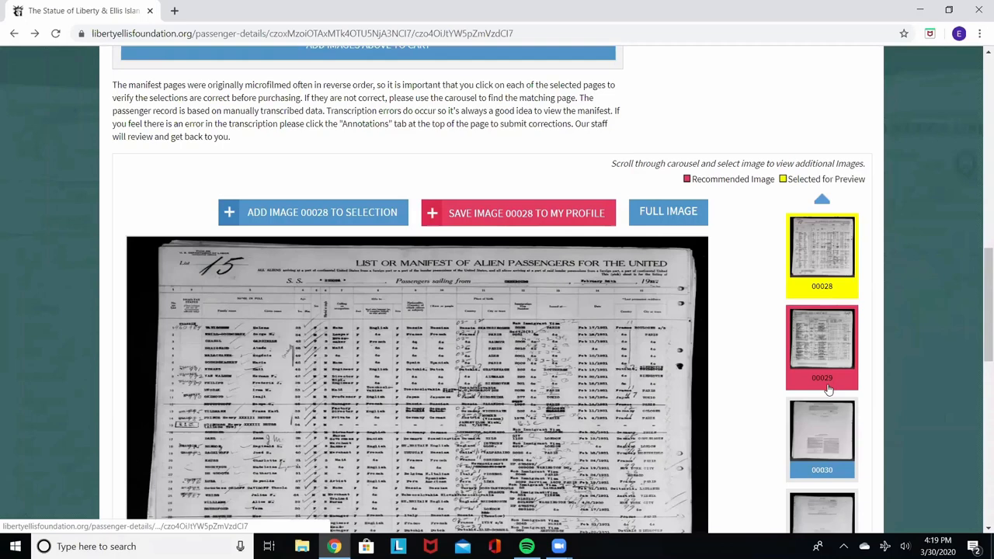
pyautogui.scroll(1, 724, 253)
pyautogui.scroll(5, 724, 253)
pyautogui.scroll(2, 724, 252)
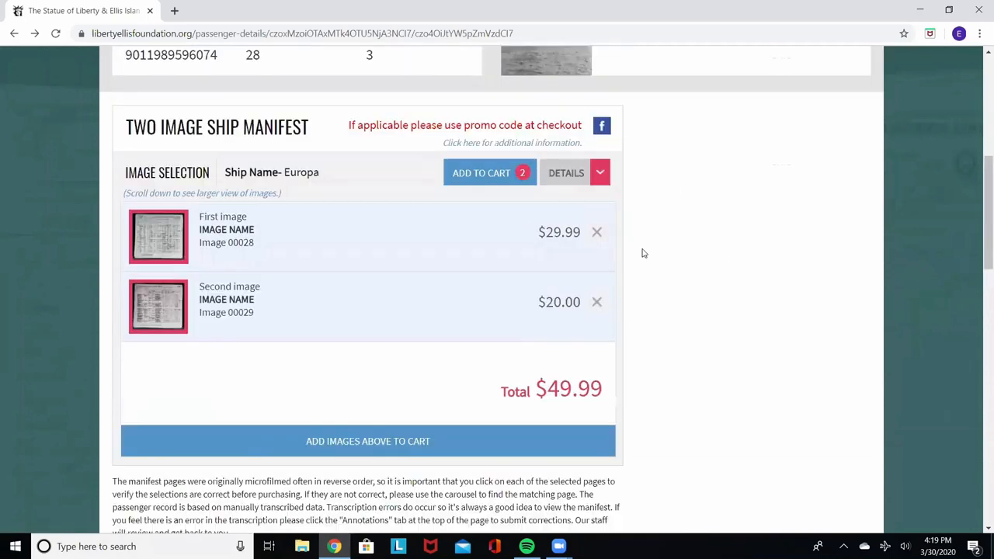
pyautogui.scroll(1, 301, 288)
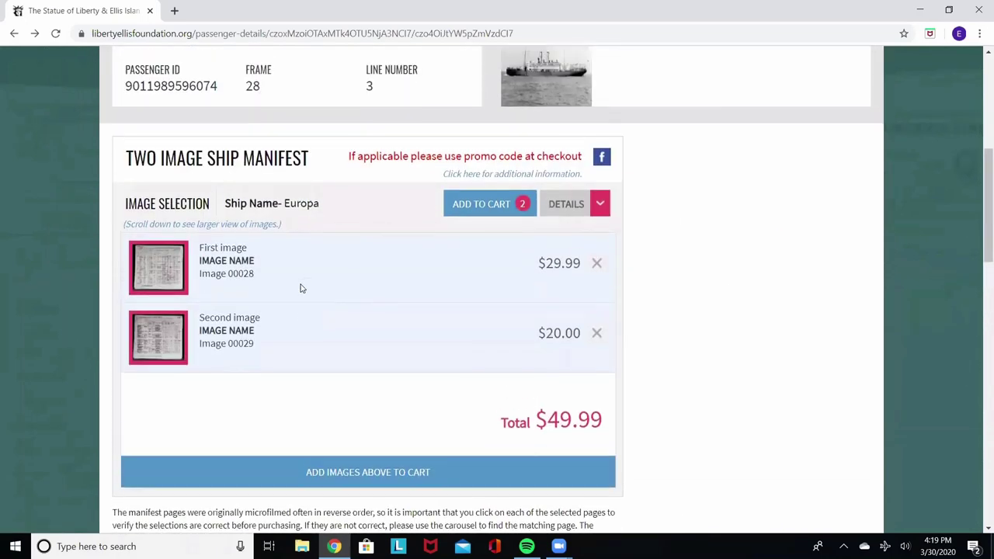
# - Add the two-image Europa manifest (00028, 00029) to the cart, continuing without a frame
pyautogui.click(490, 204)
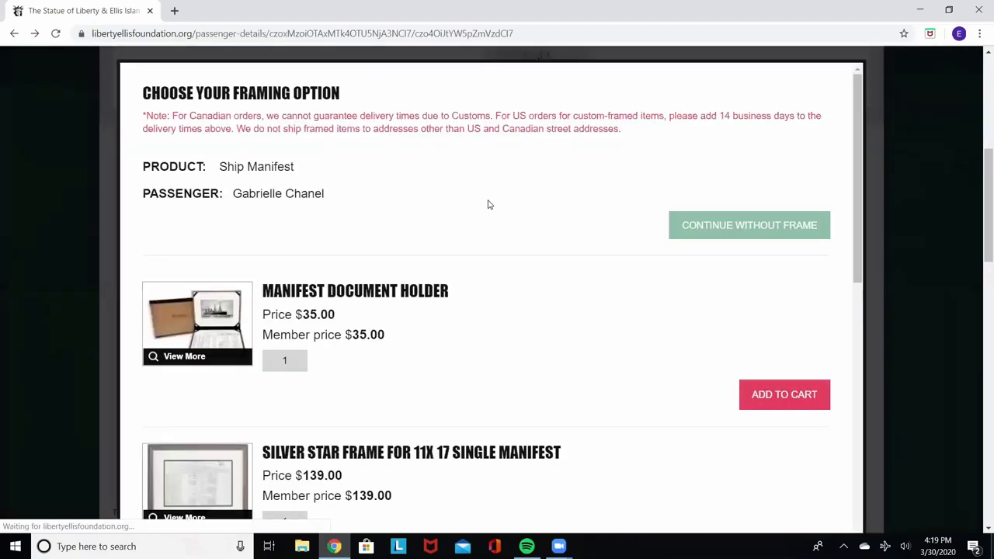
pyautogui.click(714, 230)
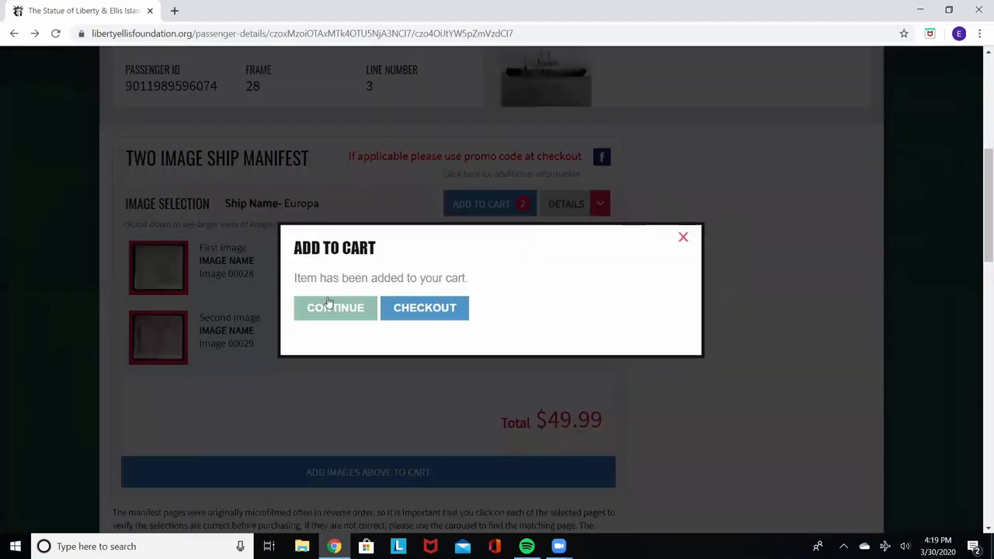
pyautogui.click(327, 321)
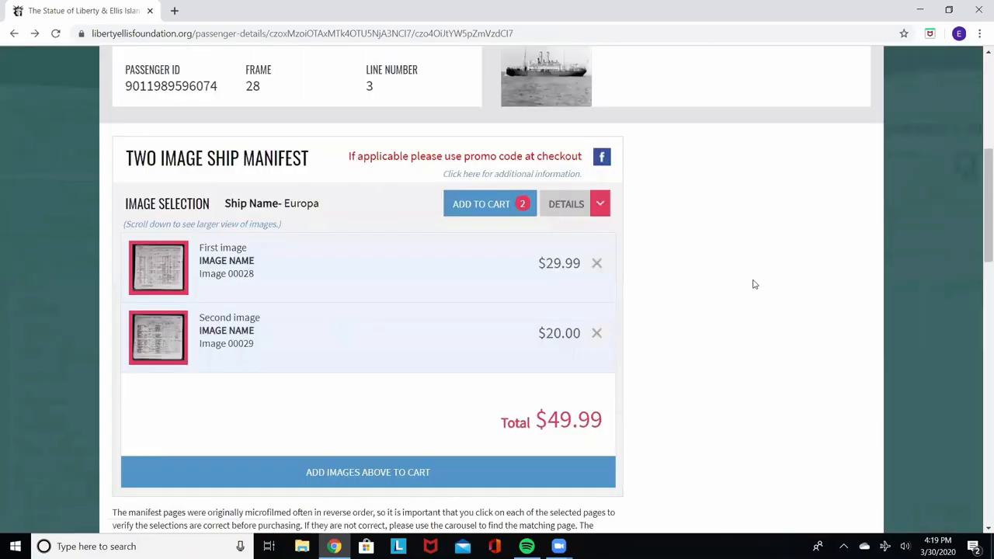
pyautogui.scroll(8, 753, 279)
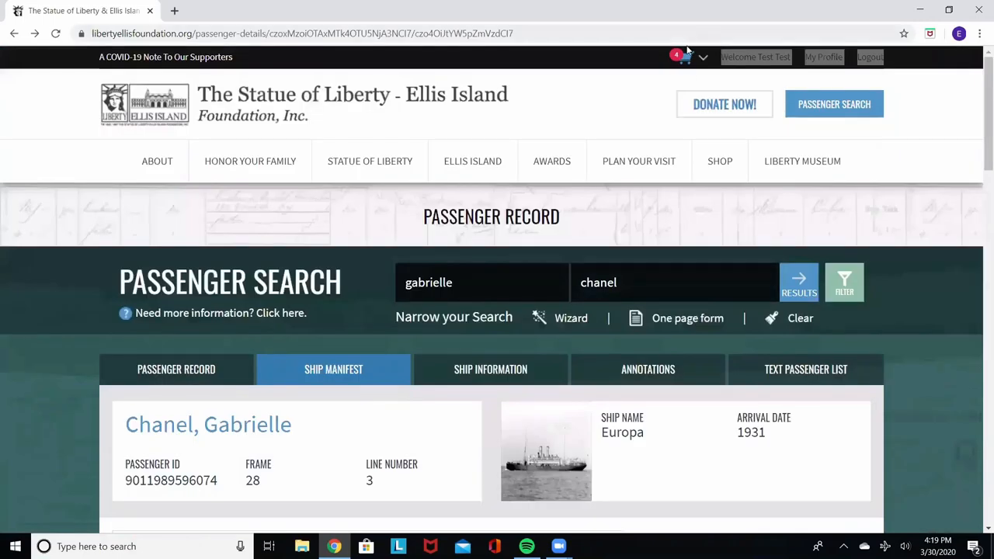
# - Check the cart, then fill a new passenger search with first name annie and last name moore
pyautogui.click(688, 57)
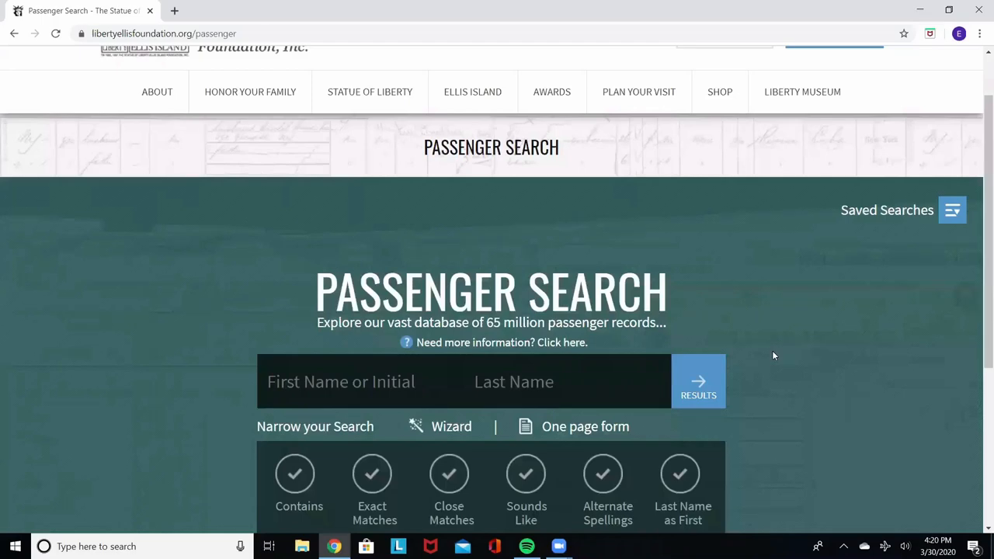
pyautogui.click(368, 380)
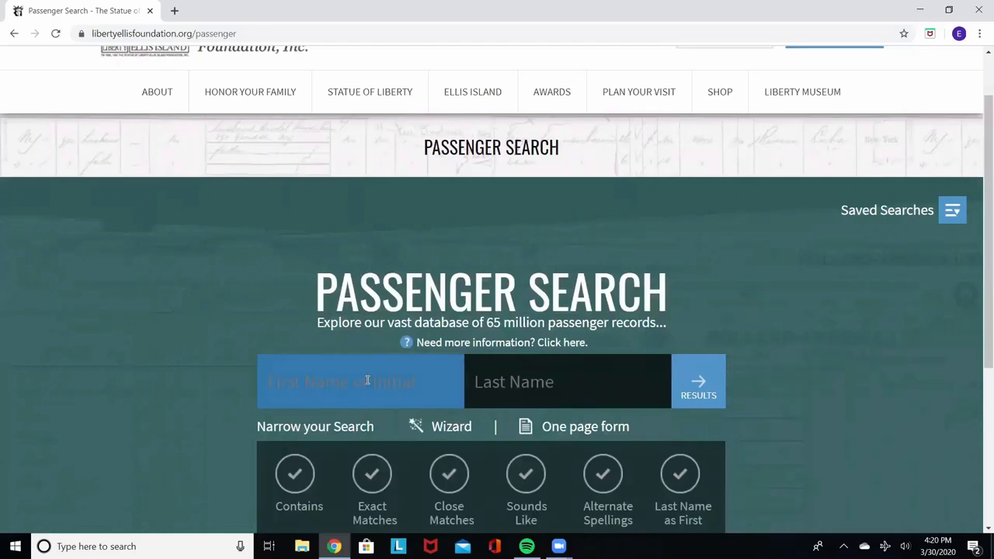
pyautogui.write('annie')
pyautogui.press('Tab')
pyautogui.write('moore')
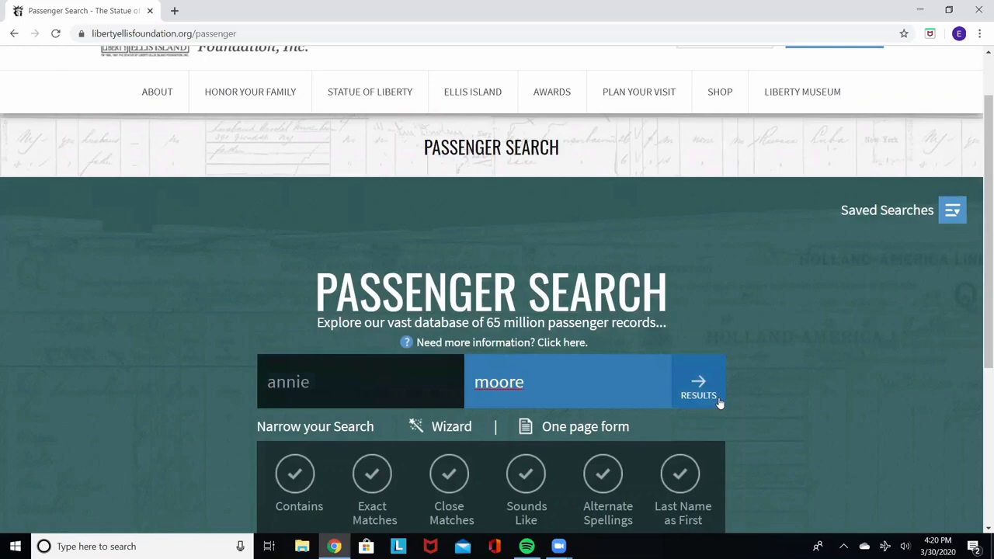
# - Run the Annie Moore search and sort its matches by Arrival Date
pyautogui.click(719, 401)
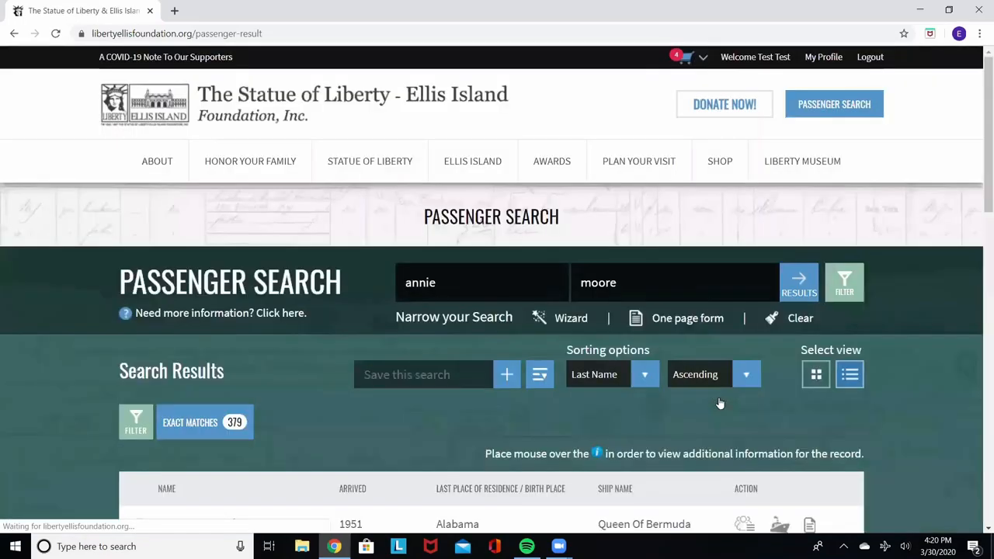
pyautogui.scroll(-2, 720, 403)
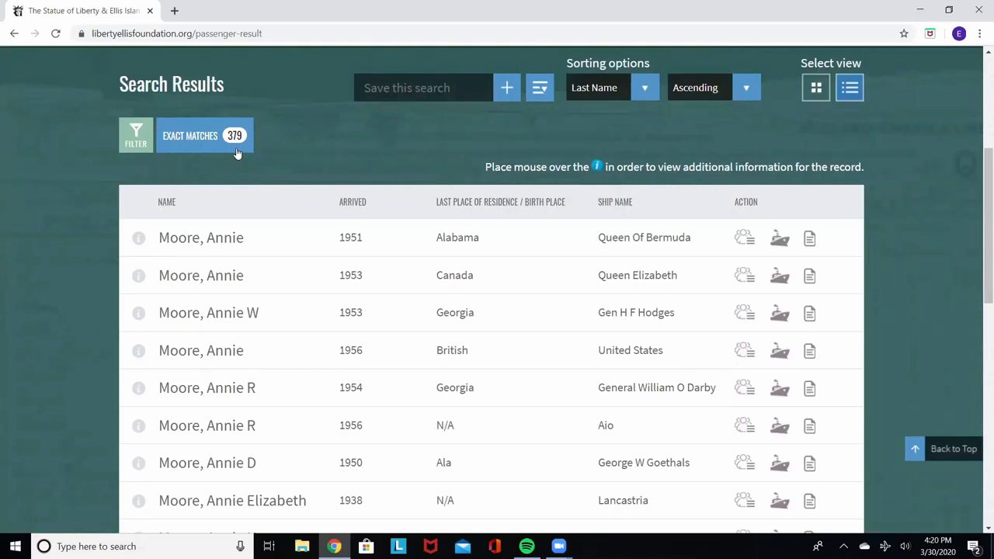
pyautogui.scroll(2, 237, 151)
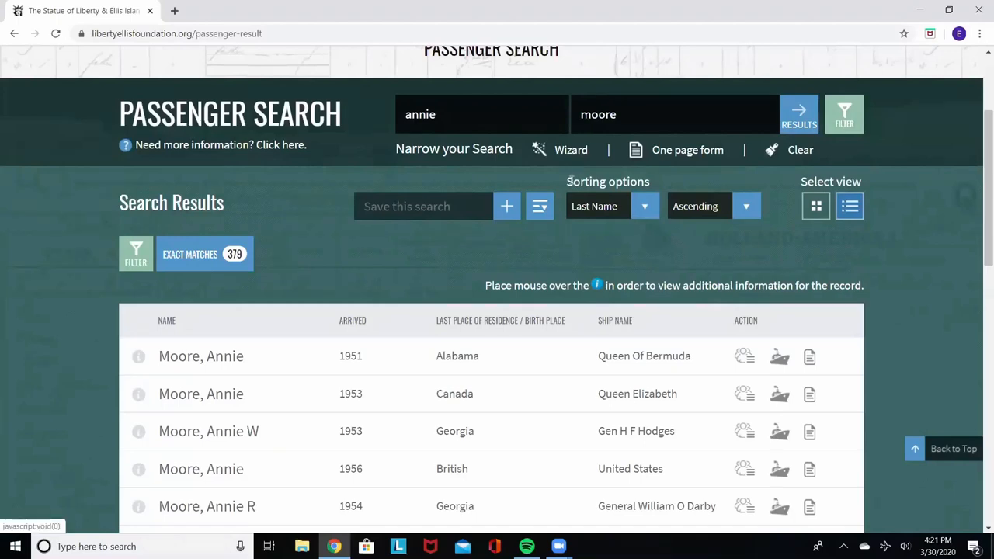
pyautogui.click(645, 207)
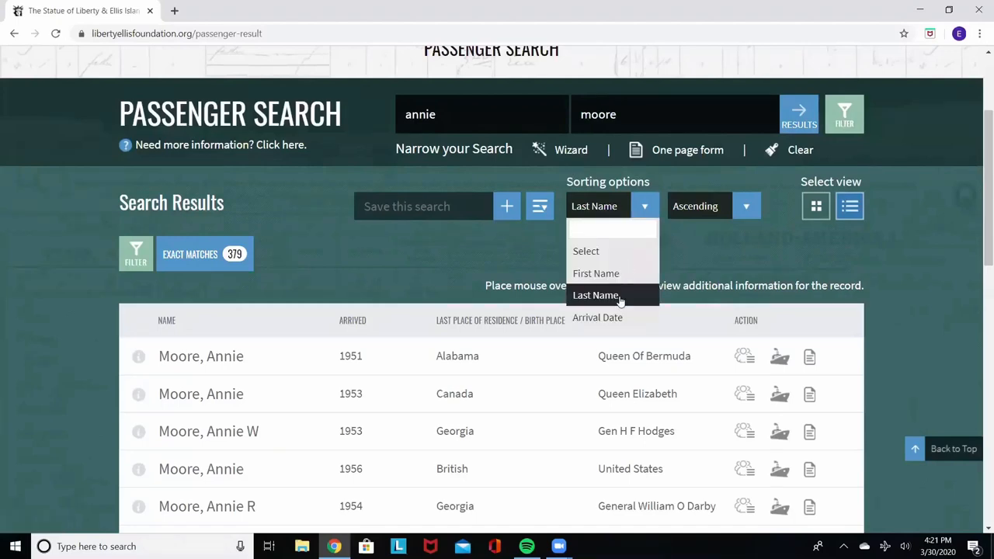
pyautogui.click(618, 318)
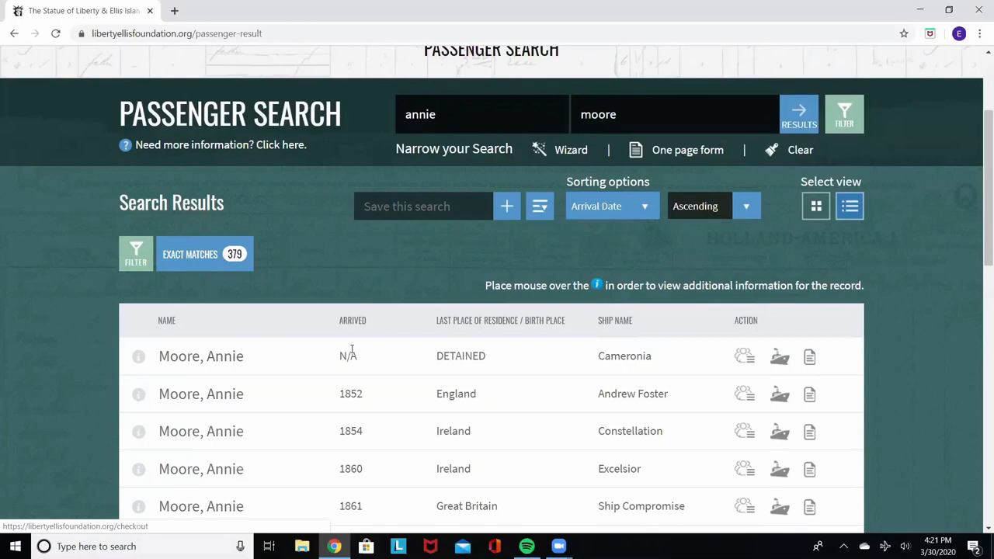
pyautogui.scroll(-3, 351, 351)
pyautogui.scroll(-4, 351, 351)
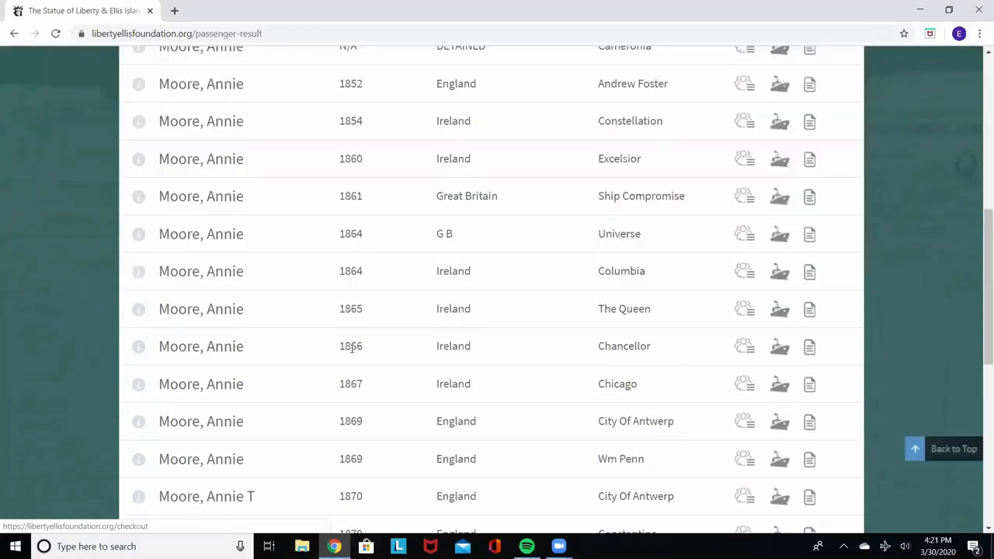
pyautogui.scroll(-3, 351, 351)
pyautogui.scroll(-4, 352, 350)
pyautogui.scroll(-3, 352, 349)
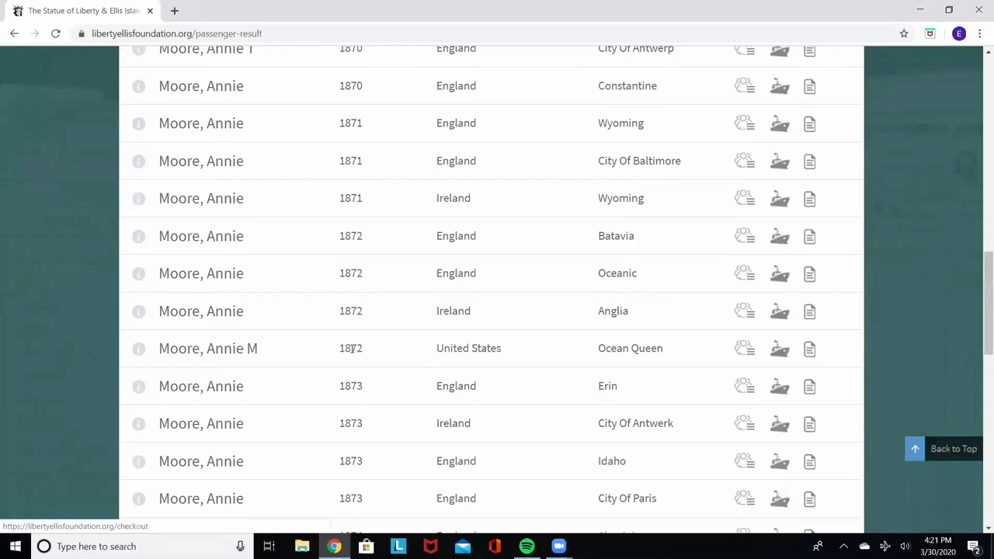
pyautogui.scroll(-5, 352, 350)
pyautogui.scroll(-4, 352, 350)
pyautogui.scroll(-4, 351, 352)
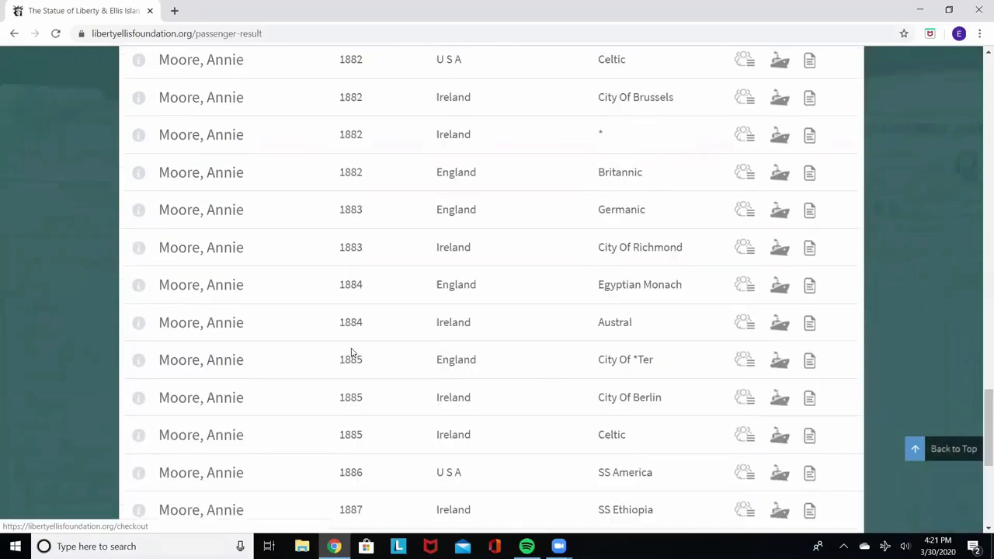
pyautogui.scroll(-4, 351, 352)
pyautogui.scroll(-4, 351, 351)
pyautogui.scroll(-4, 351, 352)
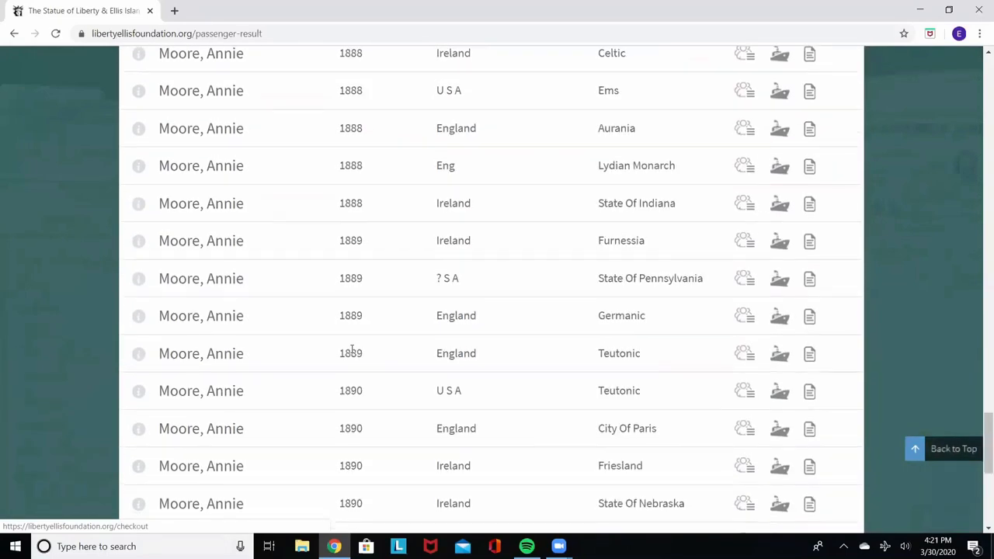
pyautogui.scroll(-4, 351, 352)
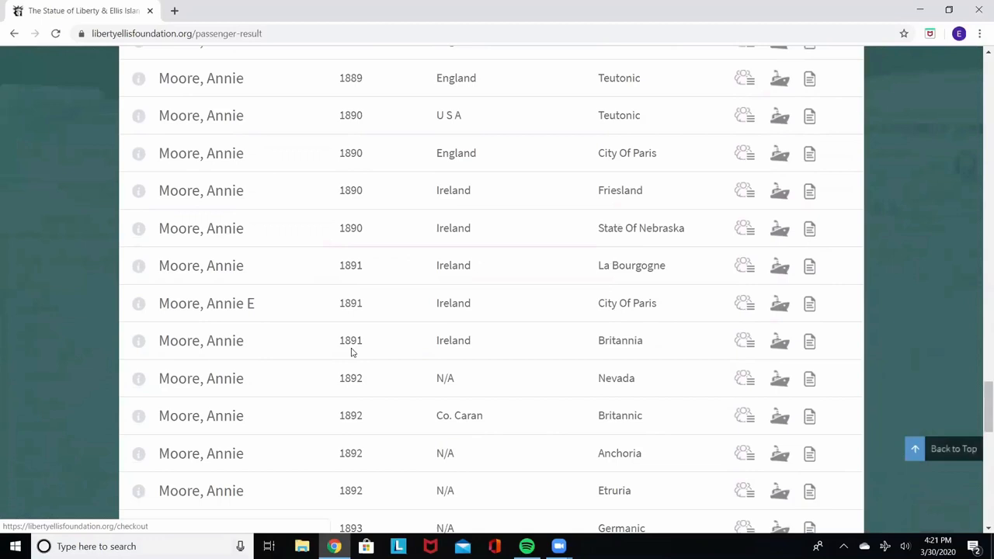
pyautogui.scroll(-1, 352, 352)
pyautogui.scroll(-1, 351, 352)
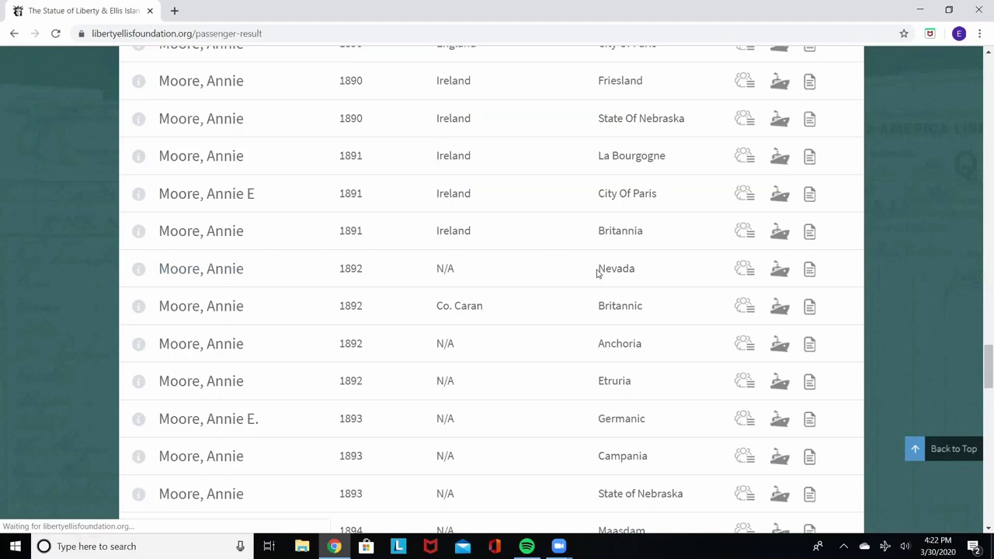
pyautogui.moveTo(809, 378)
pyautogui.click(809, 270)
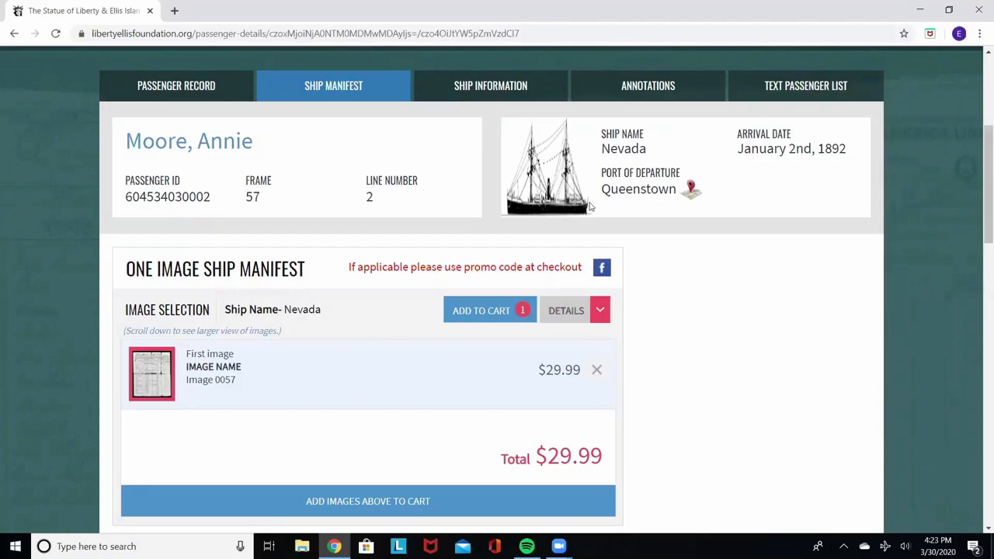
pyautogui.scroll(-8, 682, 218)
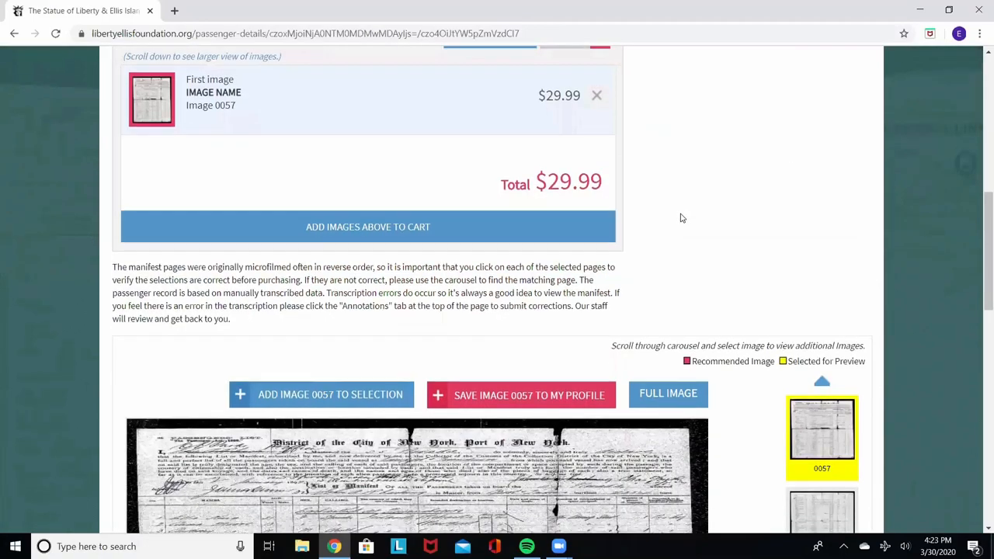
pyautogui.scroll(-3, 681, 217)
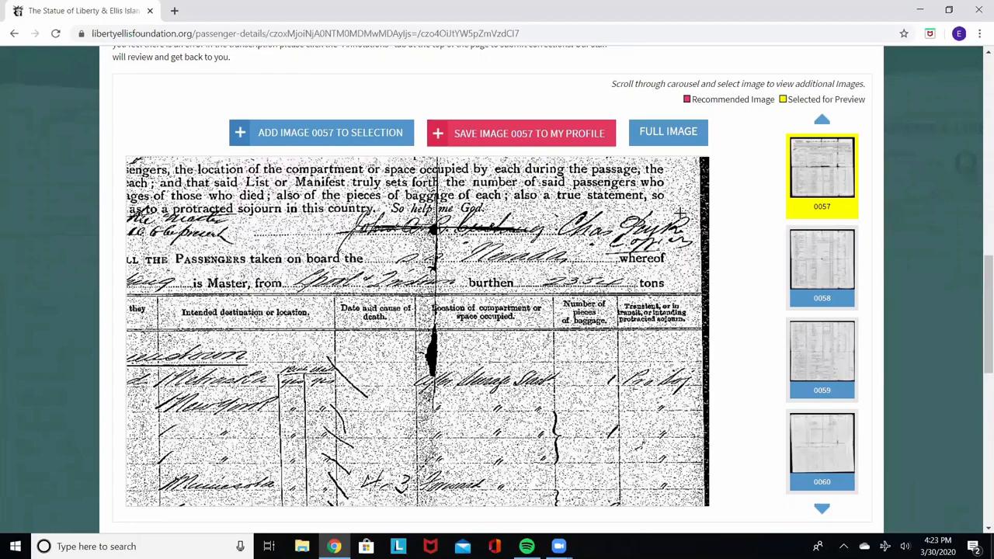
pyautogui.moveTo(681, 213); pyautogui.dragTo(147, 242)
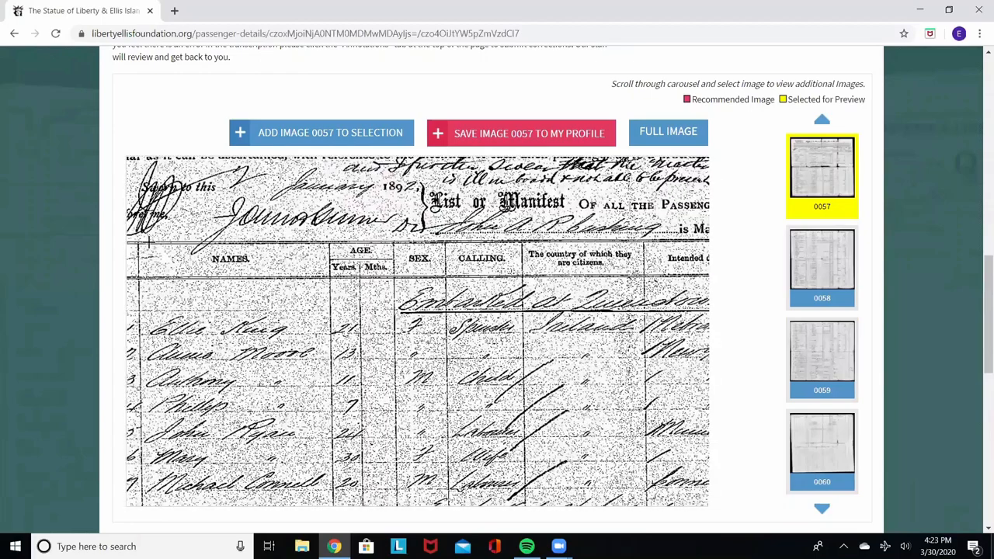
pyautogui.scroll(-2, 147, 243)
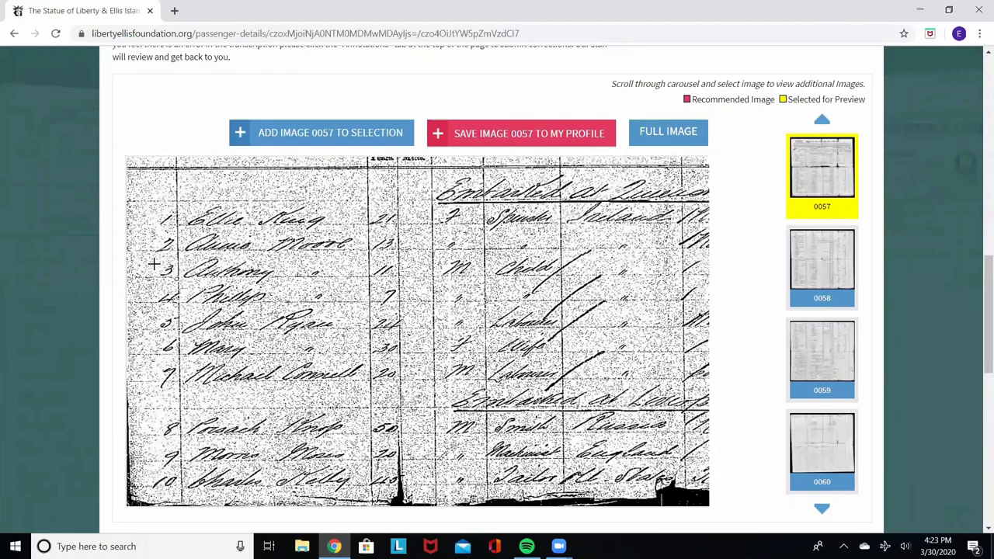
pyautogui.scroll(1, 155, 261)
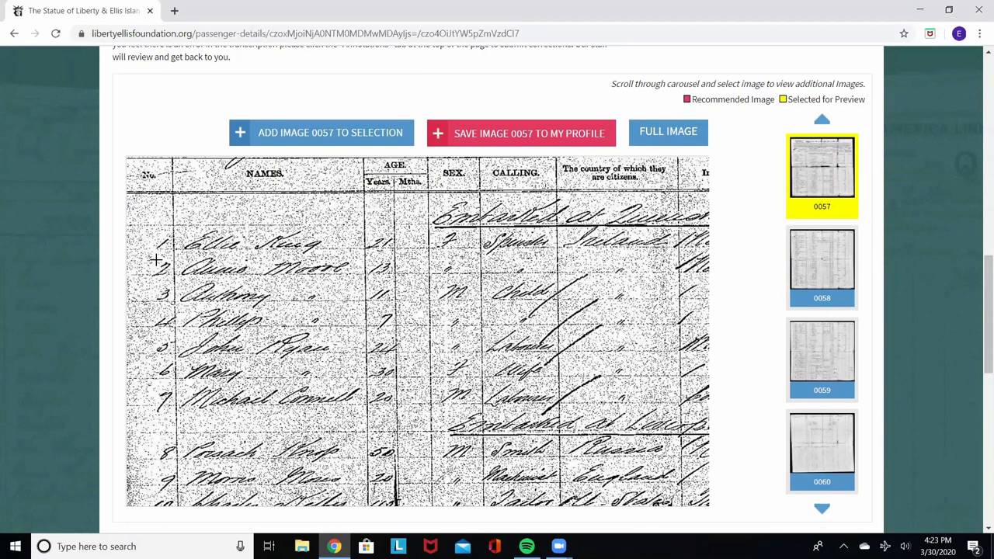
pyautogui.moveTo(155, 261)
pyautogui.mouseDown()
pyautogui.moveTo(179, 263)
pyautogui.moveTo(198, 281)
pyautogui.moveTo(285, 261)
pyautogui.moveTo(477, 261)
pyautogui.mouseUp()
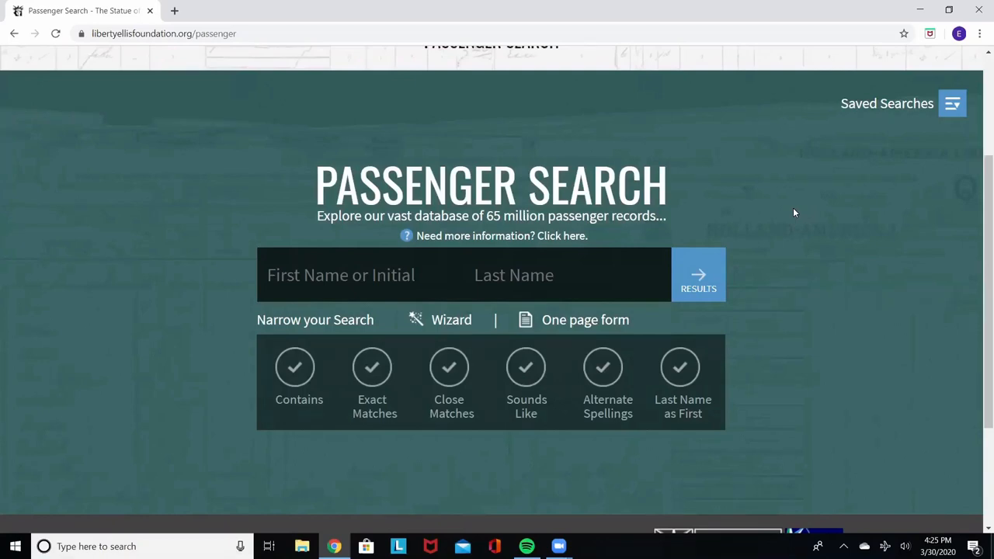
pyautogui.click(297, 268)
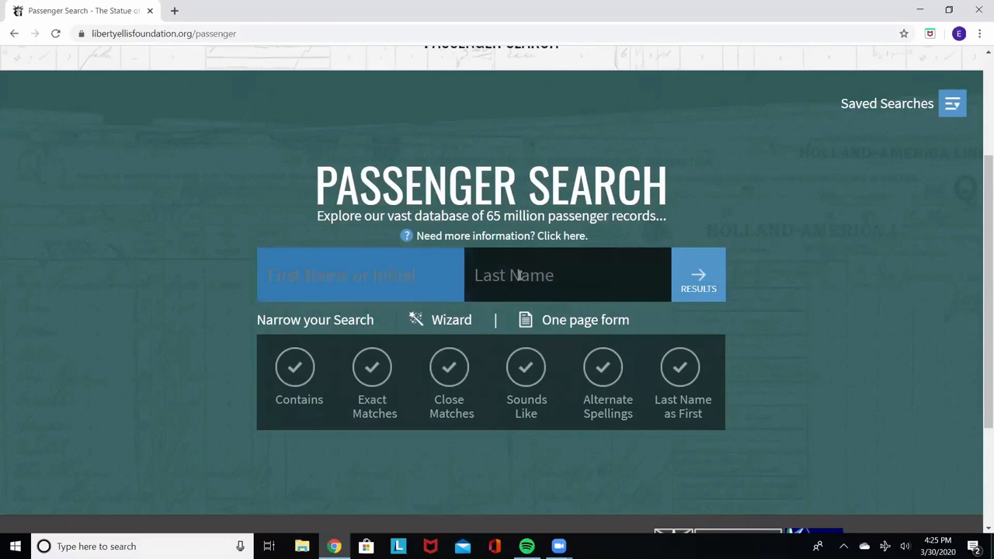
pyautogui.click(525, 276)
pyautogui.write('cristinzio')
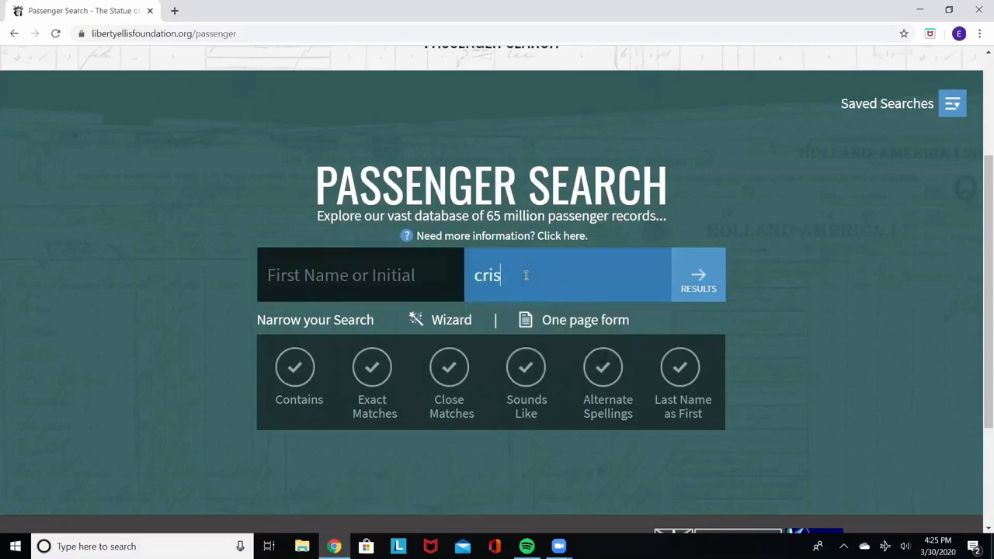
pyautogui.click(349, 272)
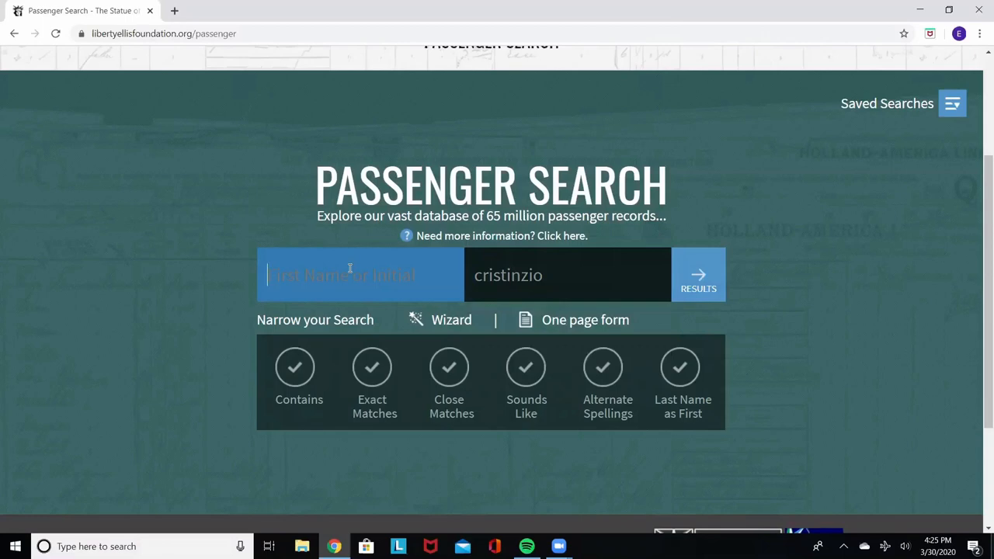
pyautogui.write('g')
pyautogui.click(296, 379)
pyautogui.click(376, 295)
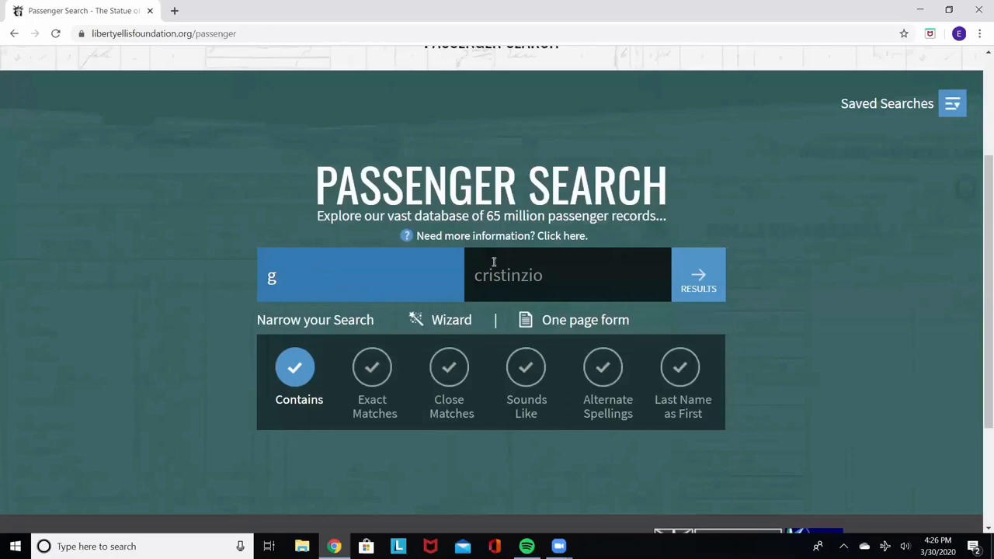
pyautogui.click(531, 277)
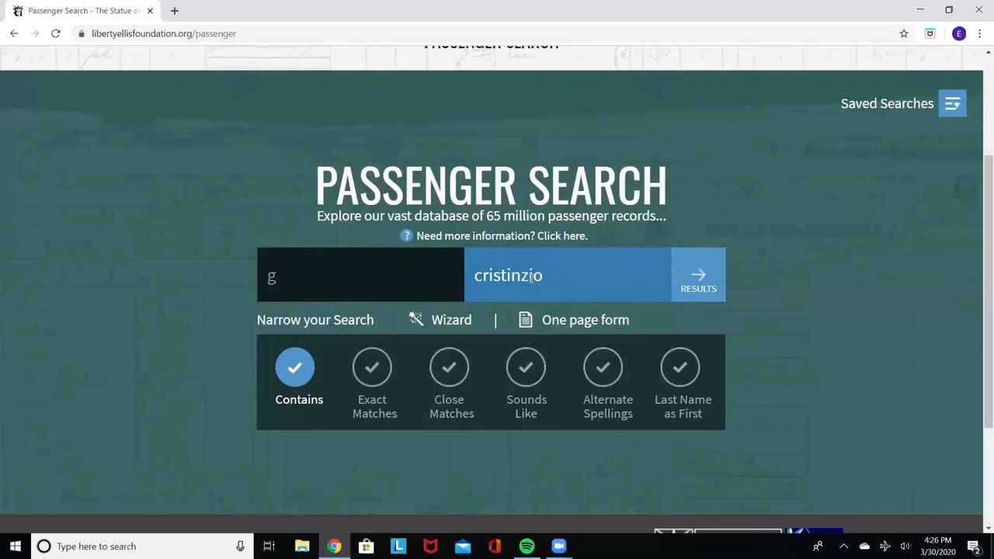
# - In the search Wizard, filter to male, single passengers and set Year of Arrival to 1903–1903
pyautogui.click(464, 332)
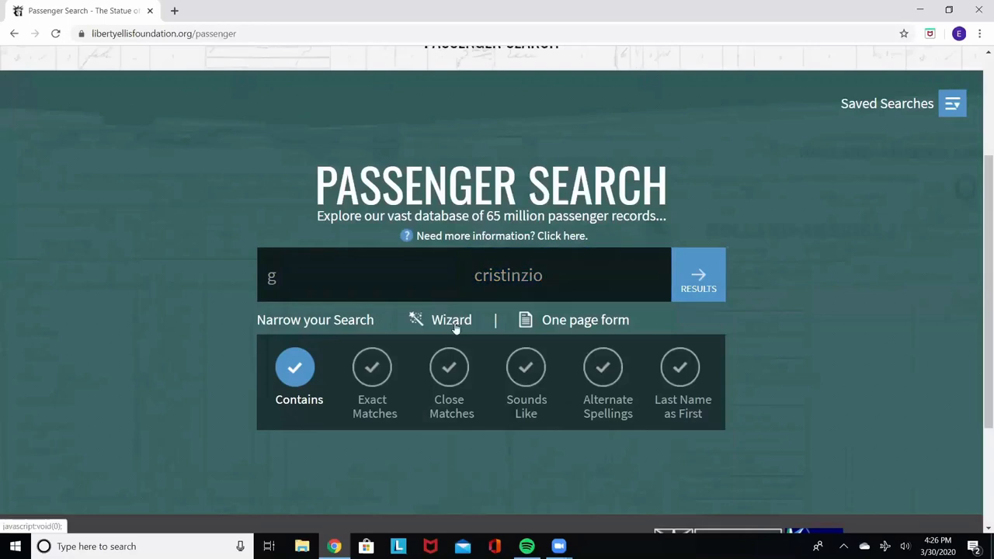
pyautogui.click(456, 325)
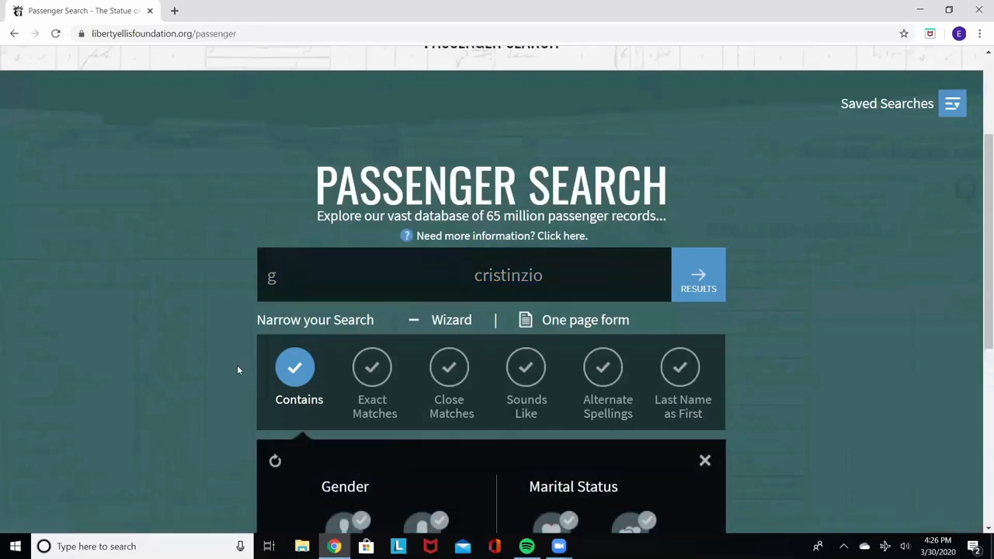
pyautogui.scroll(-2, 237, 365)
pyautogui.scroll(-1, 237, 365)
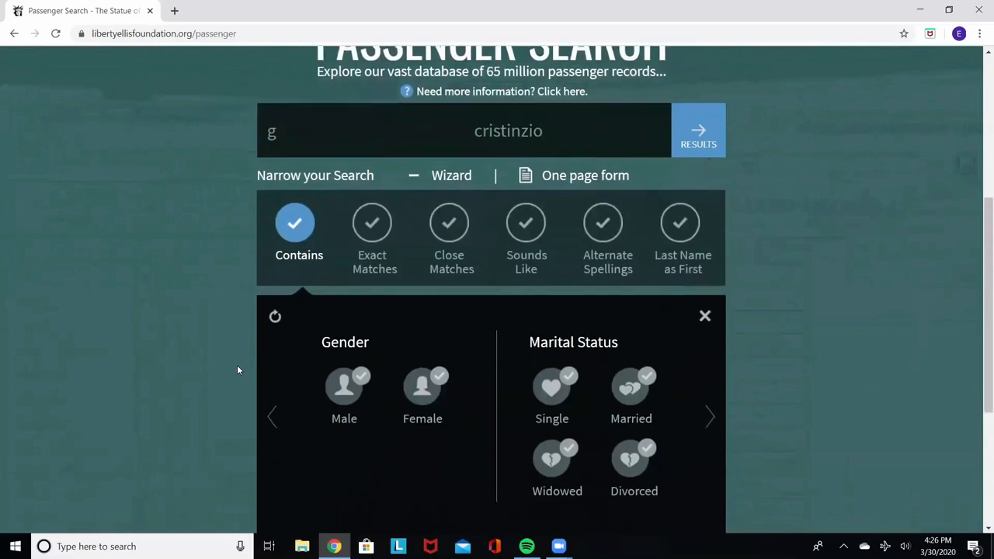
pyautogui.scroll(-1, 237, 365)
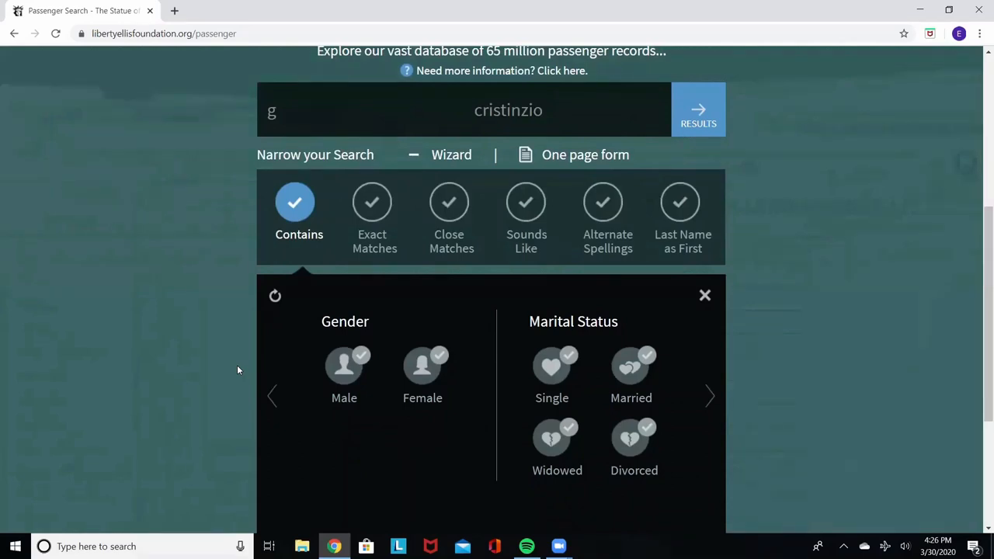
pyautogui.click(351, 370)
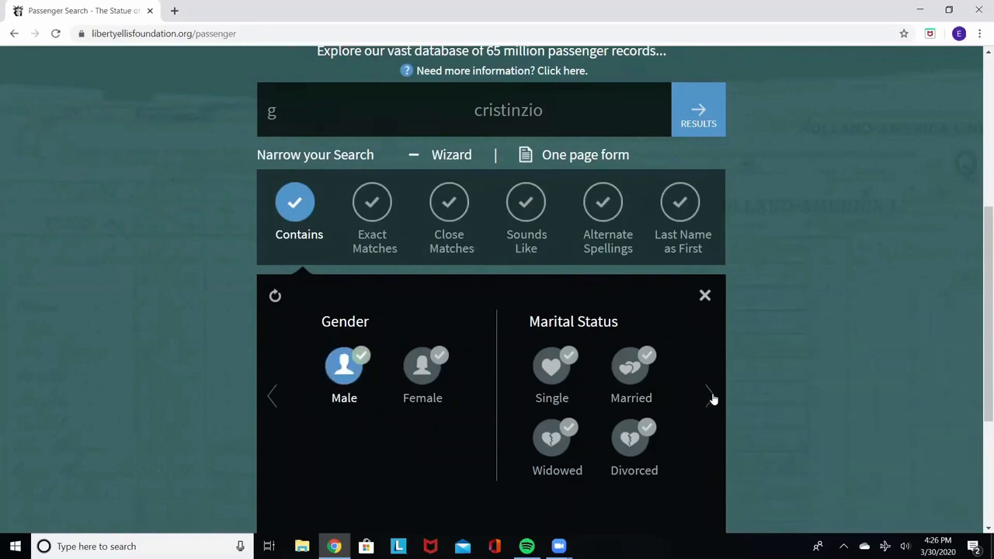
pyautogui.click(543, 379)
pyautogui.click(710, 397)
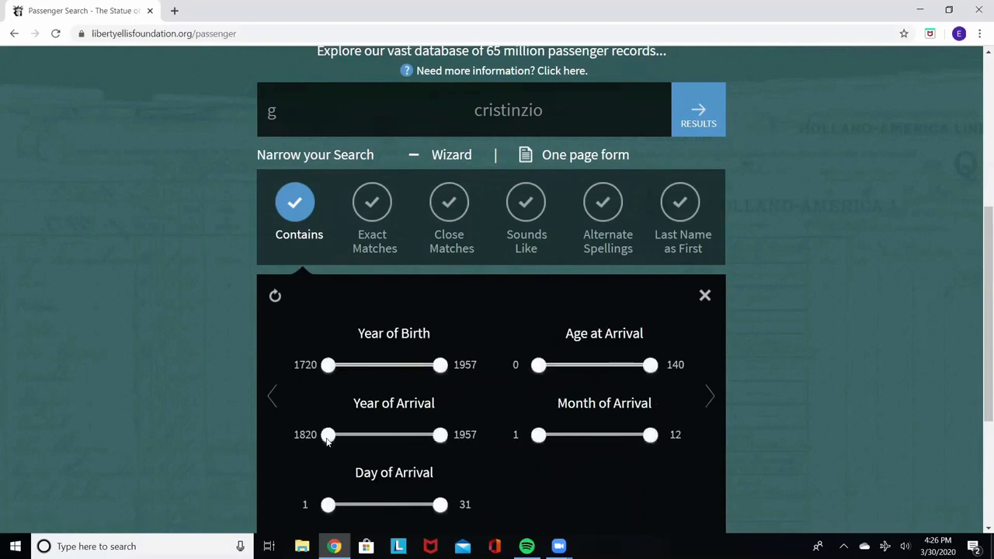
pyautogui.moveTo(327, 436); pyautogui.dragTo(398, 434)
pyautogui.click(703, 125)
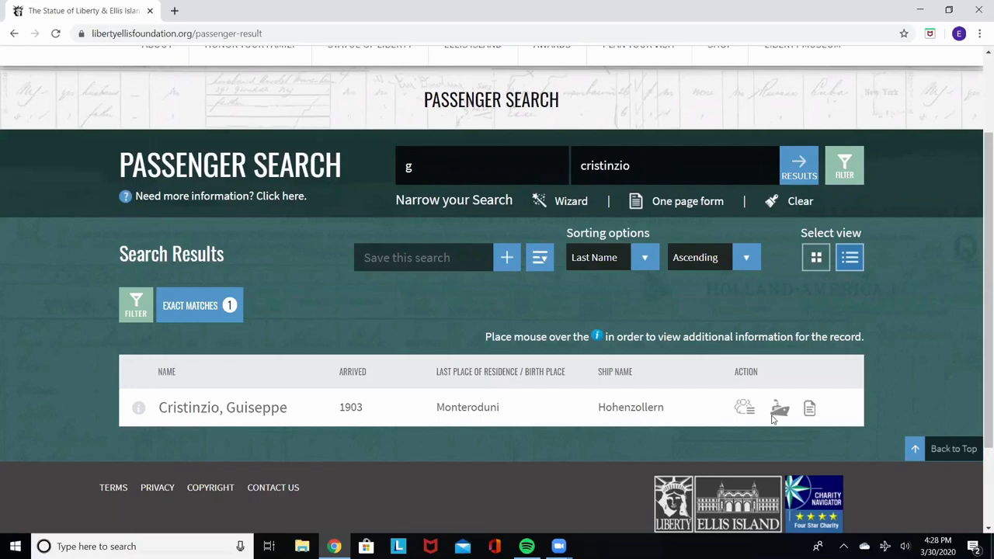
pyautogui.click(810, 408)
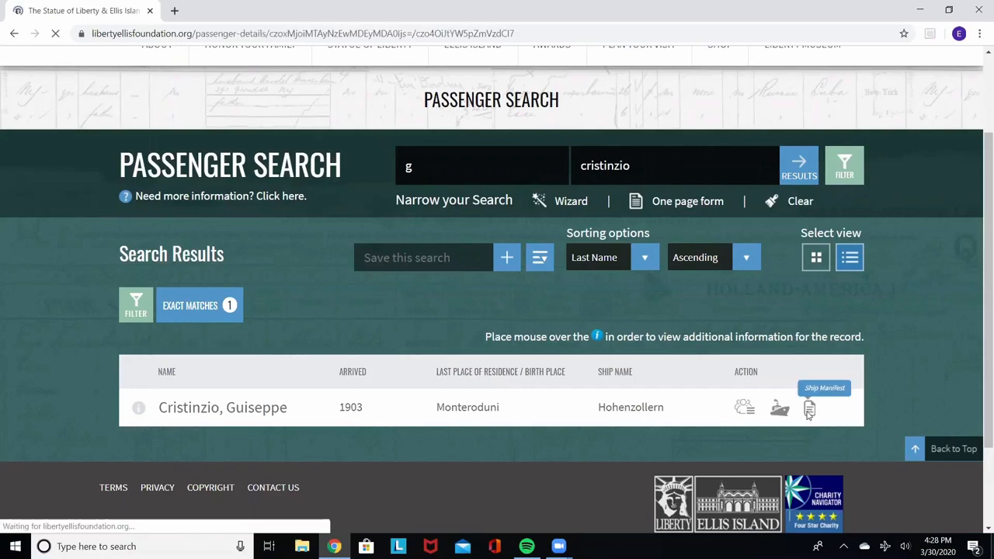
pyautogui.scroll(-2, 808, 417)
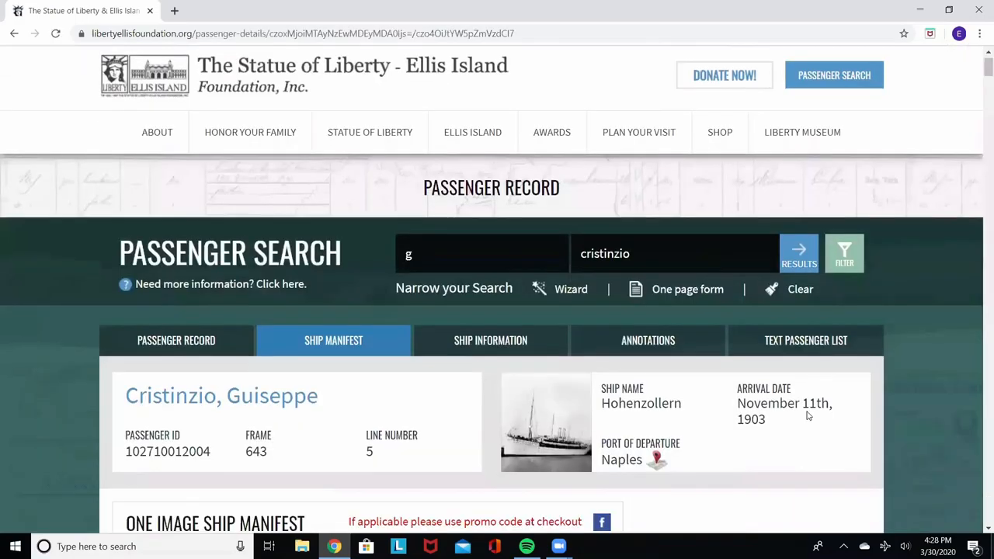
pyautogui.scroll(-2, 699, 388)
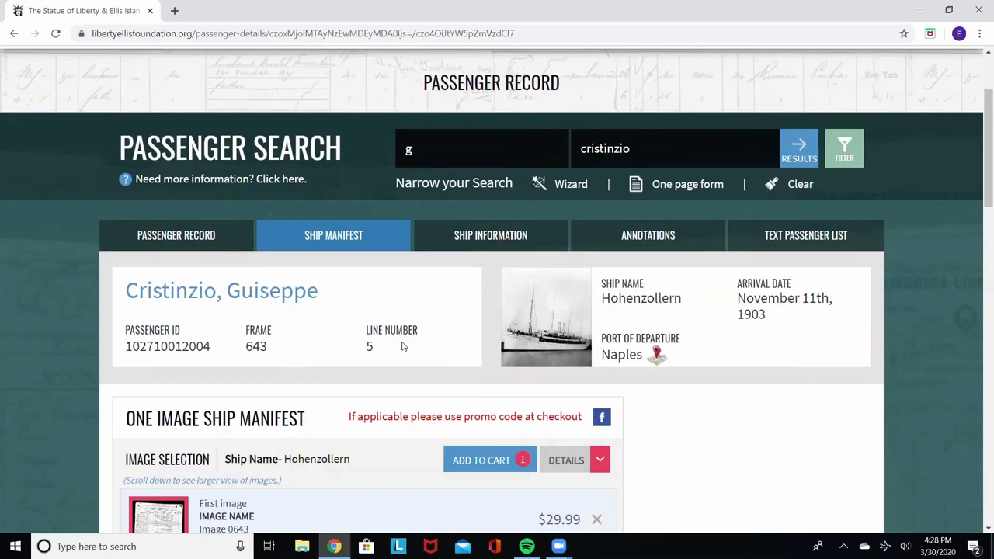
pyautogui.scroll(-2, 403, 346)
pyautogui.scroll(-1, 403, 346)
pyautogui.scroll(-4, 404, 346)
pyautogui.scroll(-2, 404, 346)
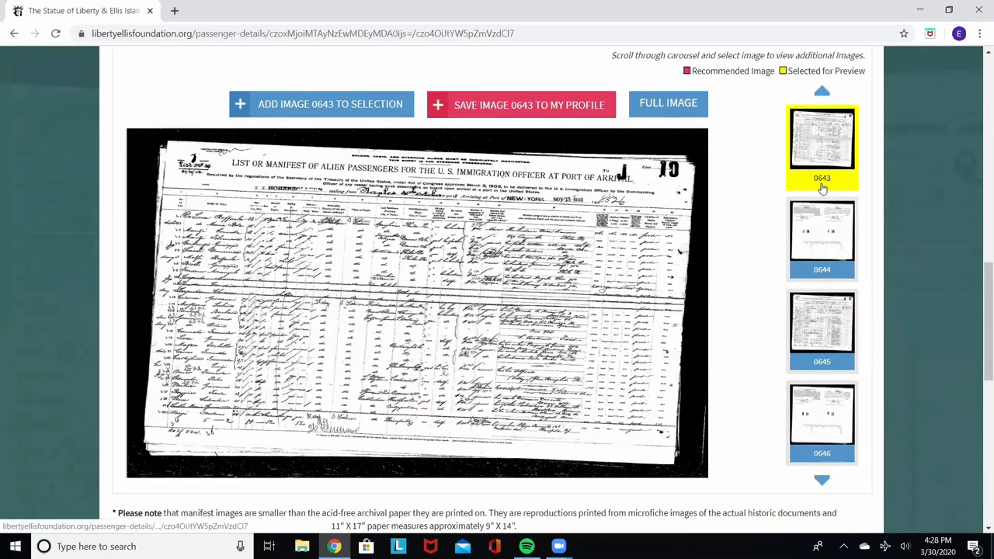
pyautogui.scroll(3, 353, 216)
pyautogui.moveTo(218, 246)
pyautogui.mouseDown()
pyautogui.moveTo(149, 234)
pyautogui.moveTo(167, 242)
pyautogui.mouseUp()
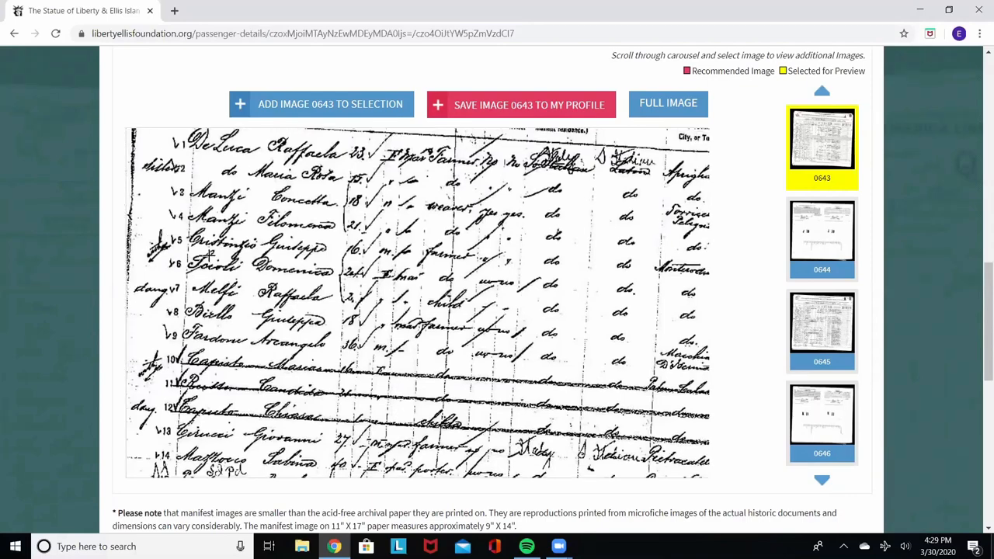
pyautogui.moveTo(167, 242); pyautogui.dragTo(404, 225)
pyautogui.scroll(-3, 404, 225)
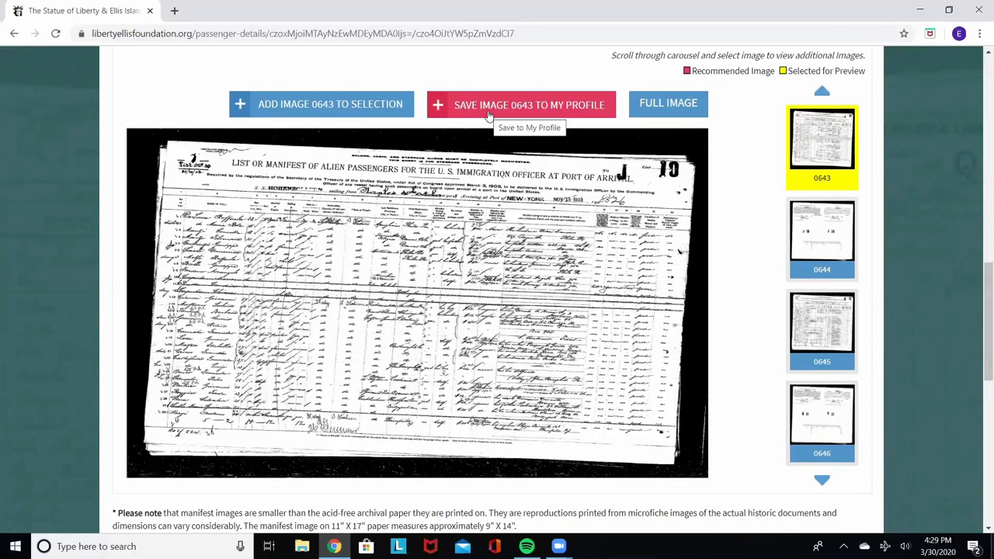
# - Save manifest image 0643 to My Profile and dismiss the confirmation
pyautogui.click(489, 113)
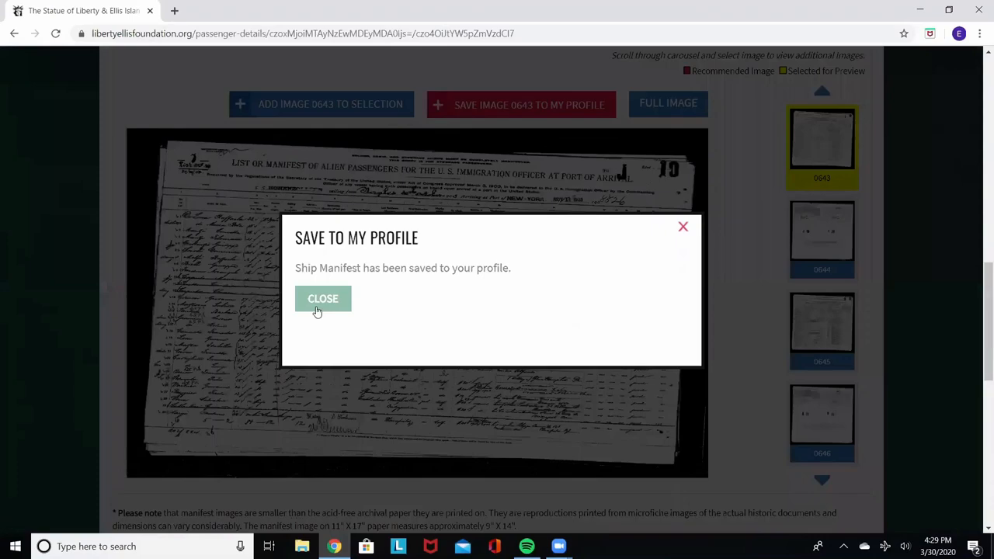
pyautogui.click(323, 299)
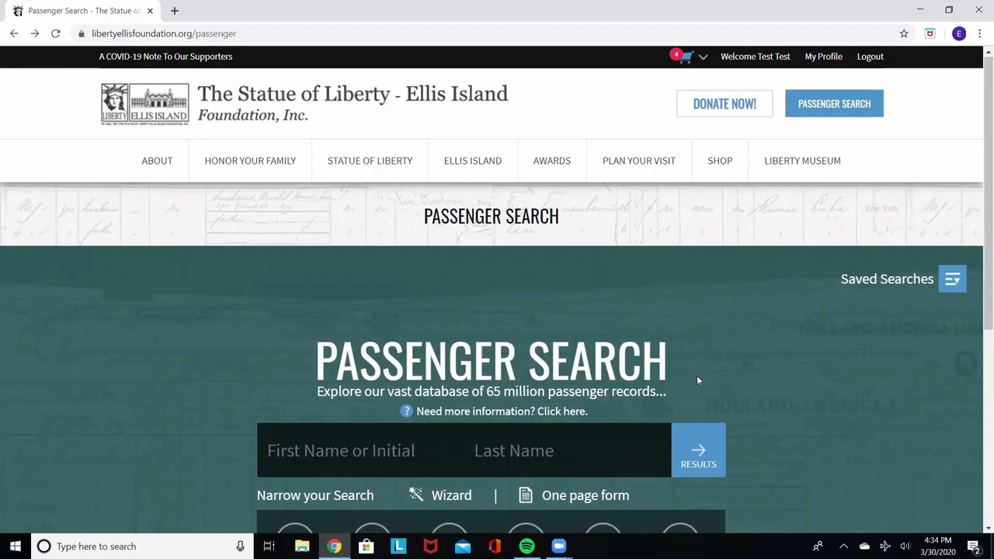
pyautogui.click(686, 58)
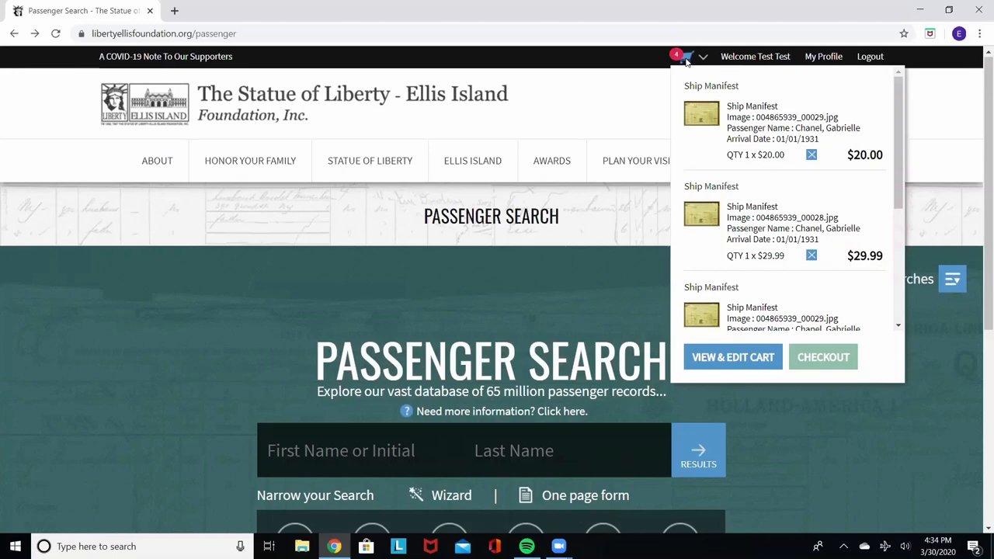
pyautogui.click(685, 61)
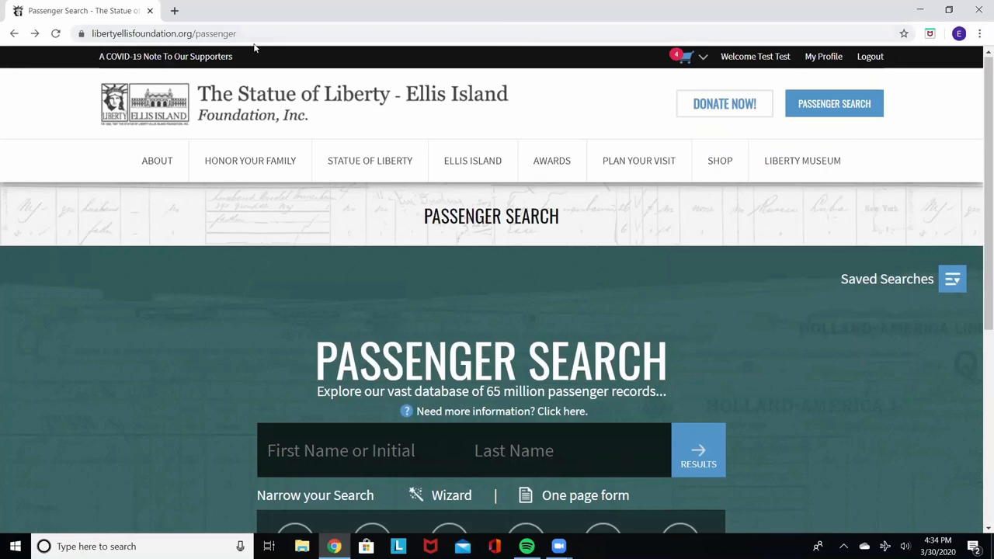